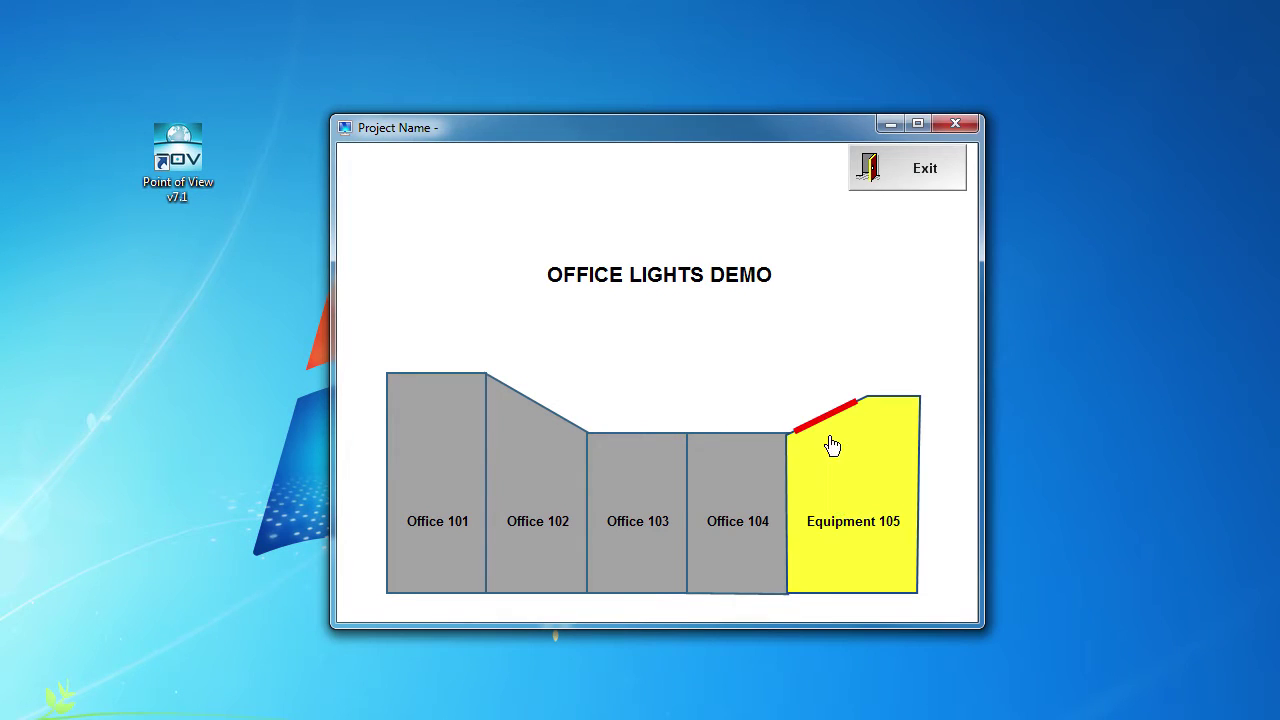
Operate the Equipment 105 door in the running office lights demo and exit the project
left_click(836, 411)
left_click(914, 182)
left_click(532, 464)
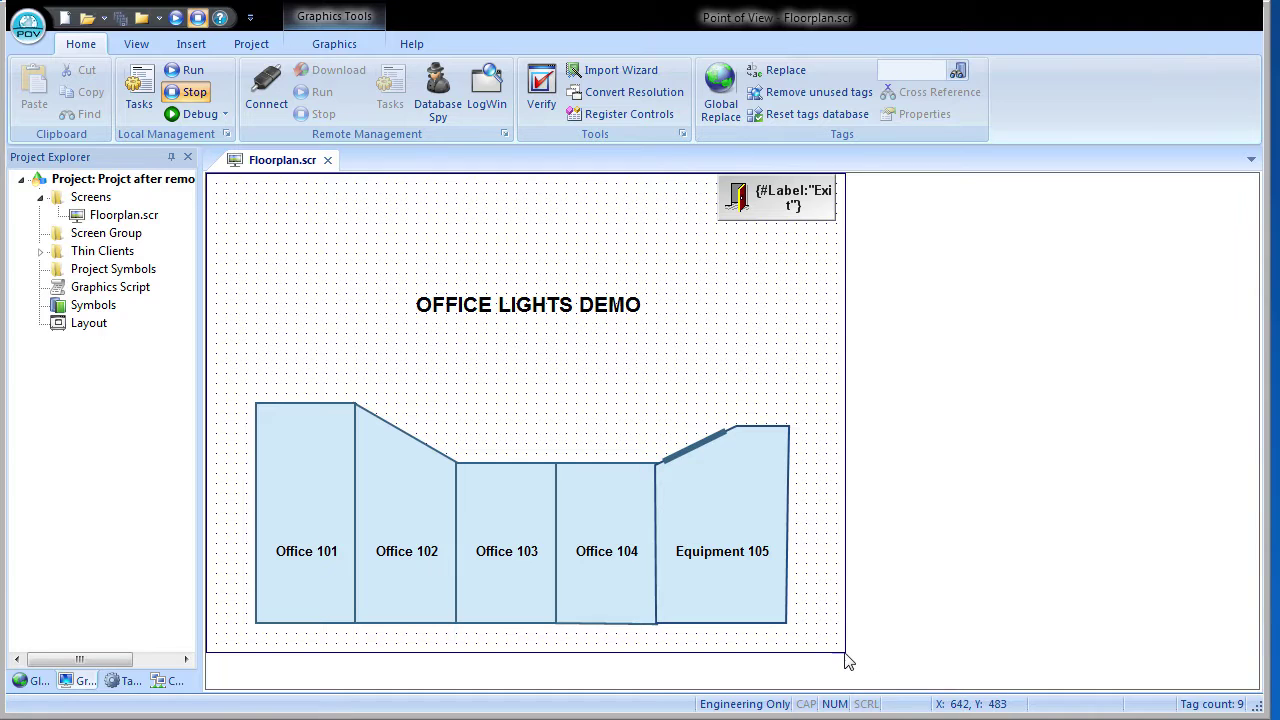
Delete the Equipment 105 room from the floorplan screen and remove the Office105_Lights and Door105_Lock tags from the project
left_click_drag(846, 655, 640, 395)
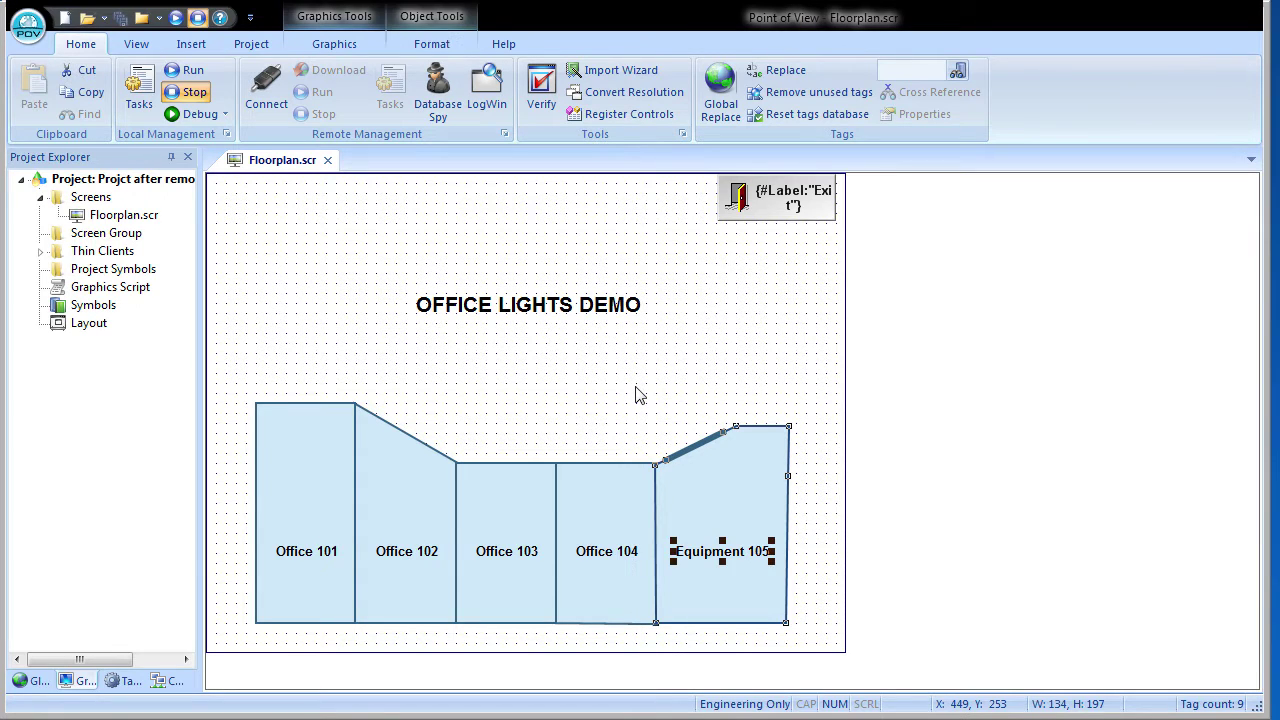
key("Delete")
left_click(36, 681)
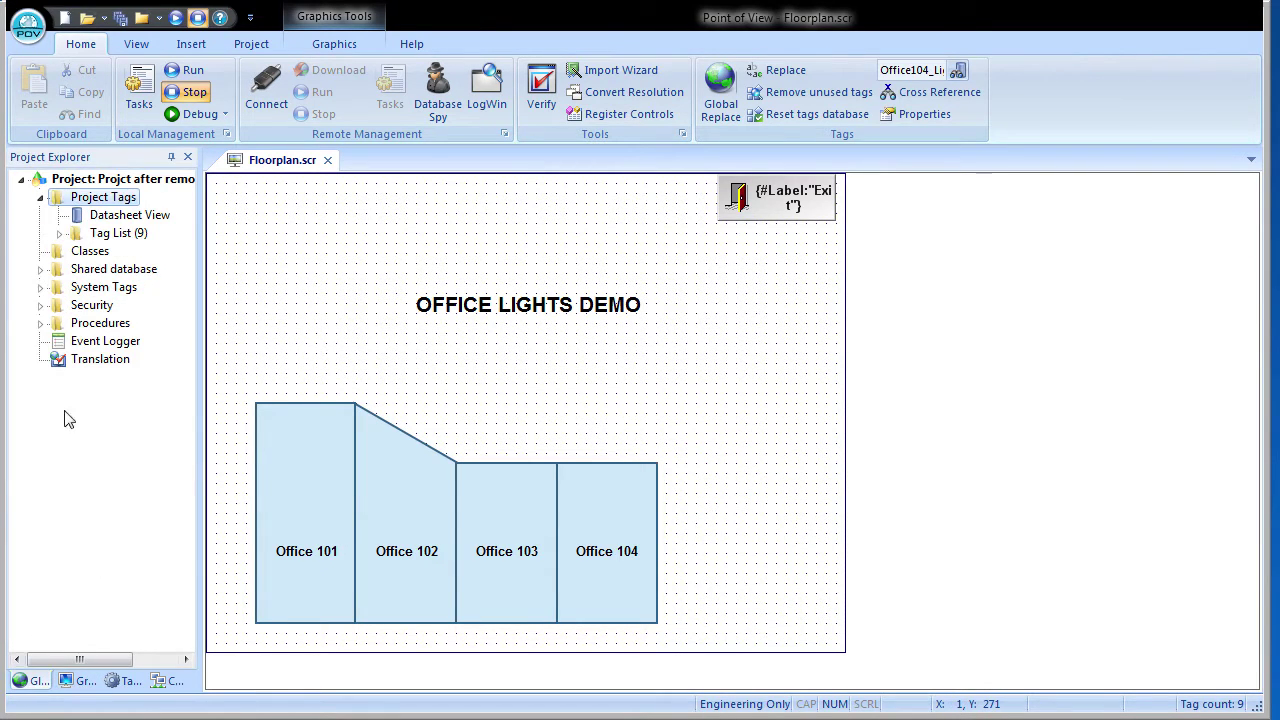
double_click(95, 218)
left_click(304, 368)
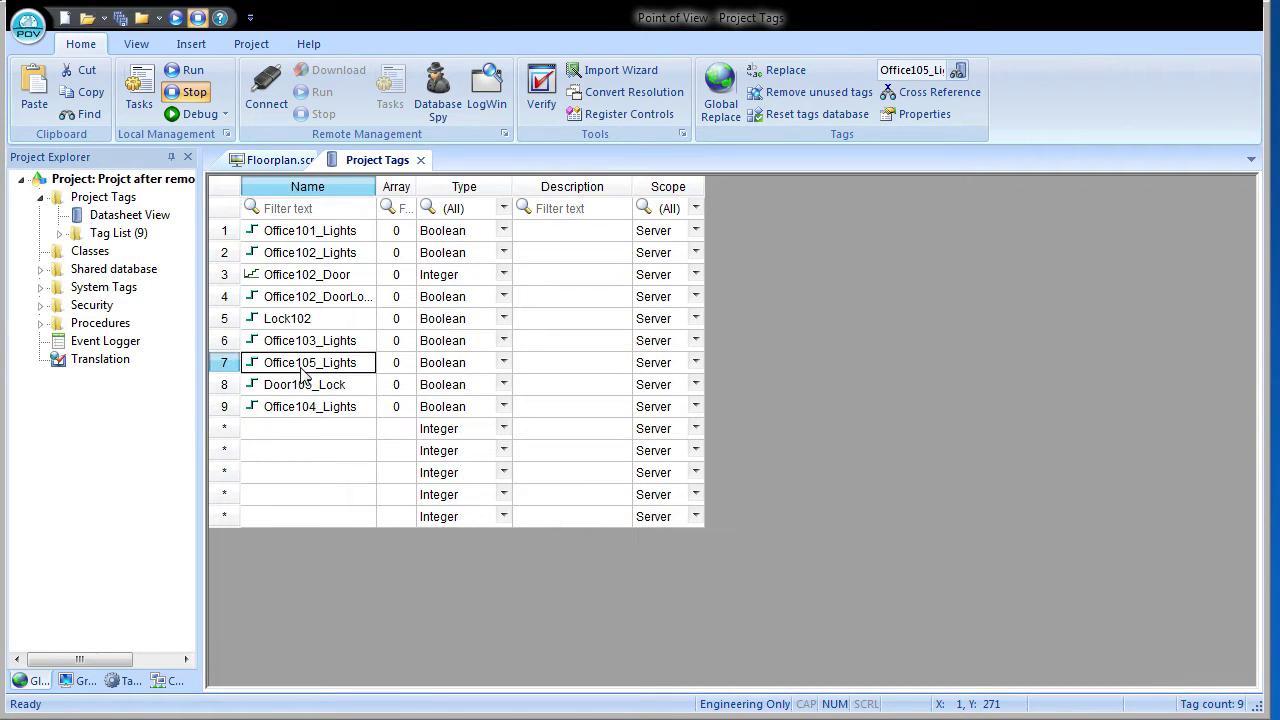
left_click(304, 385, "shift")
key("Delete")
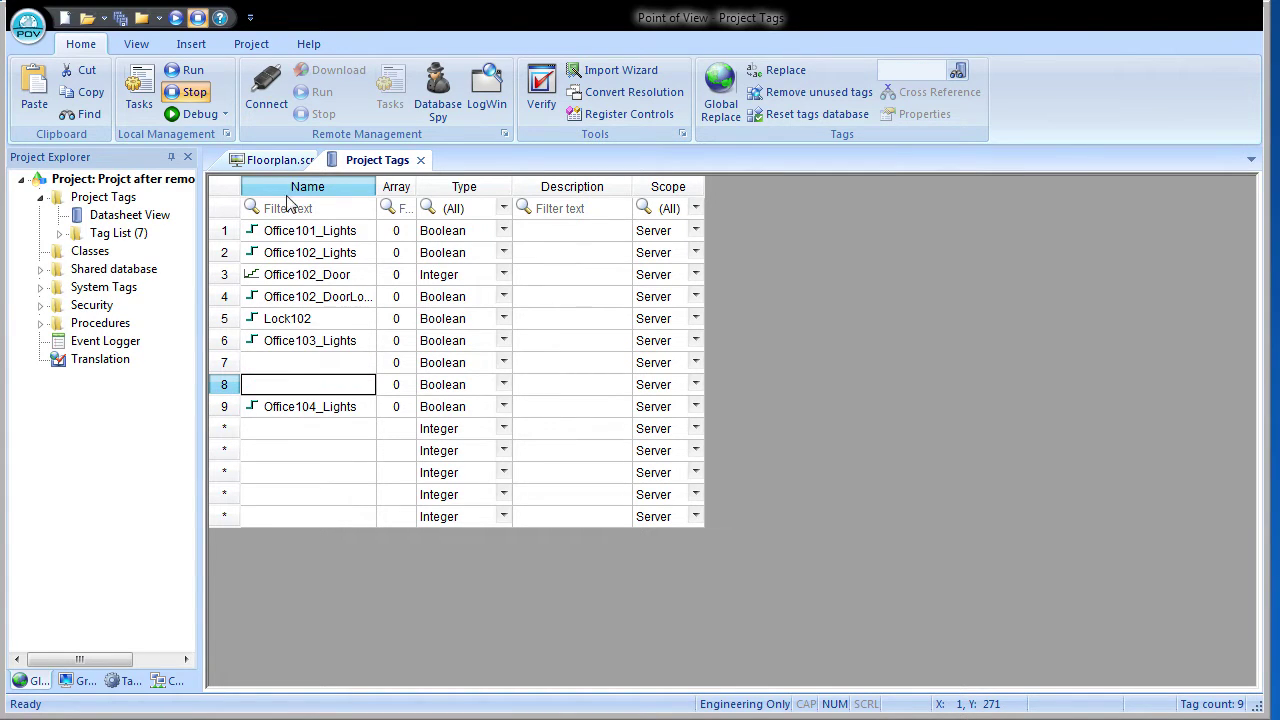
Draw a five-cornered closed polygon about 133 by 191 on the floorplan, adjoining Office 104, with a slanted upper edge
left_click(268, 160)
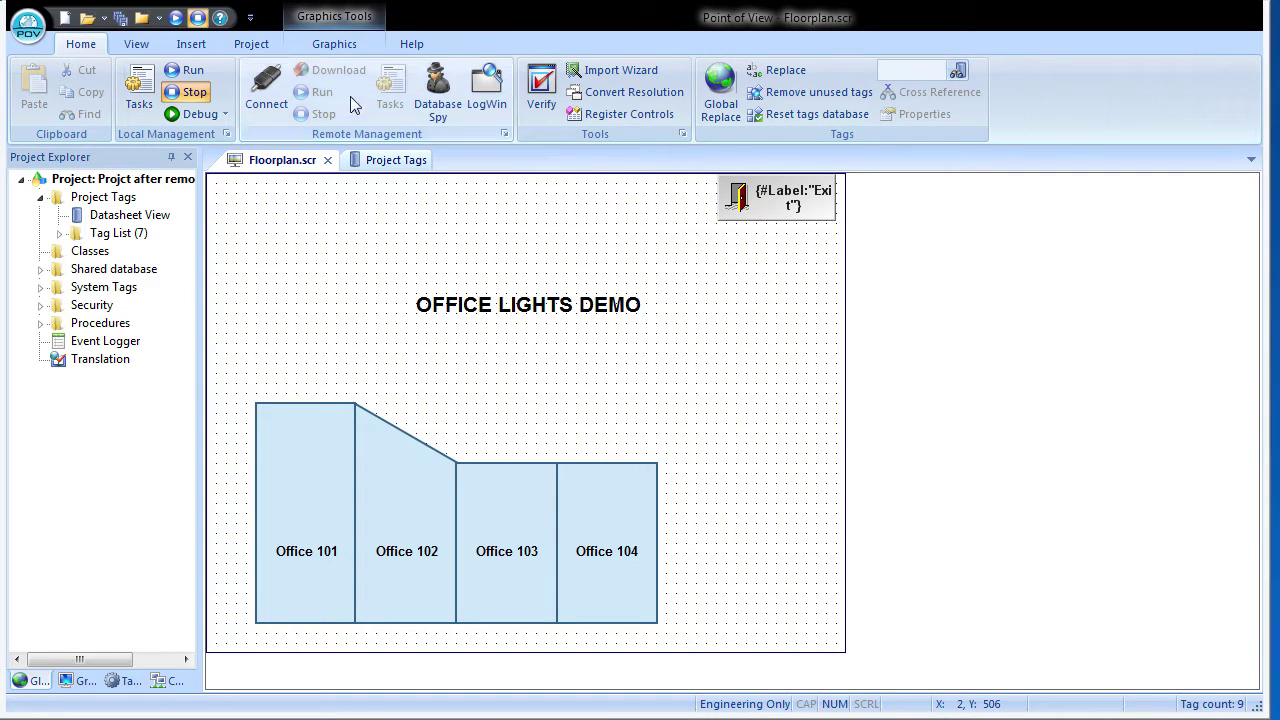
left_click(331, 47)
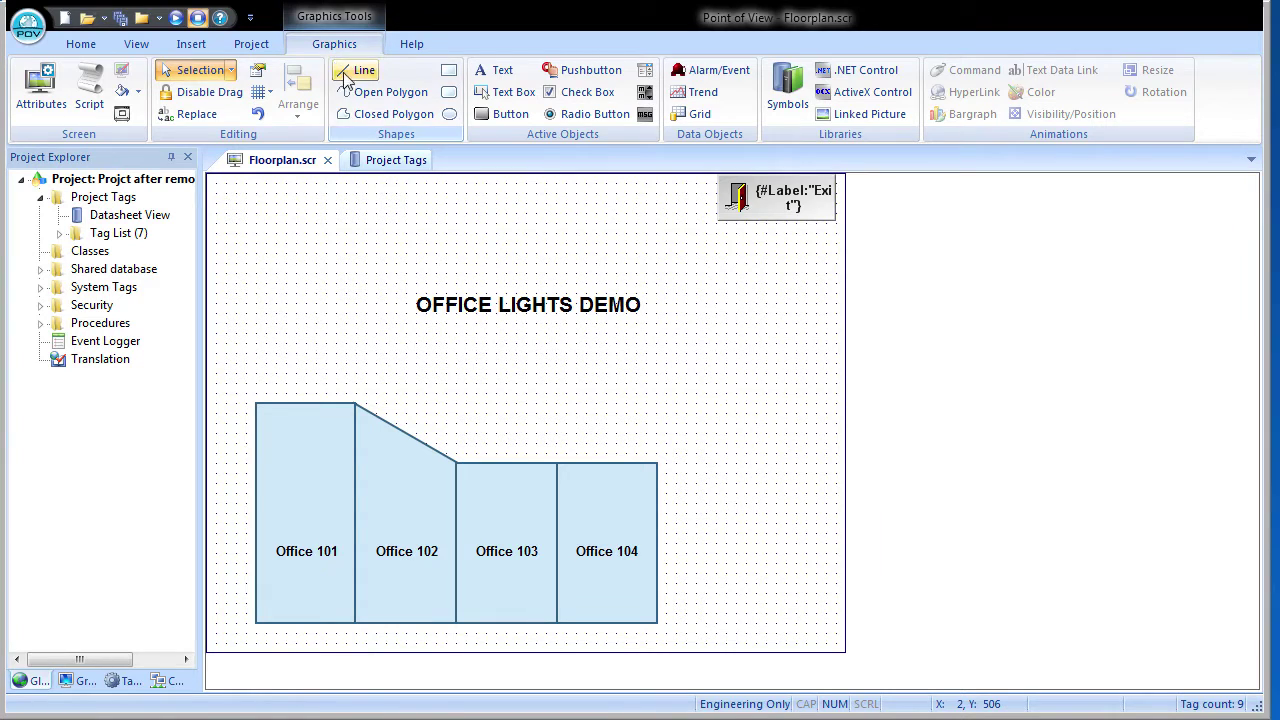
left_click(393, 113)
left_click(660, 457)
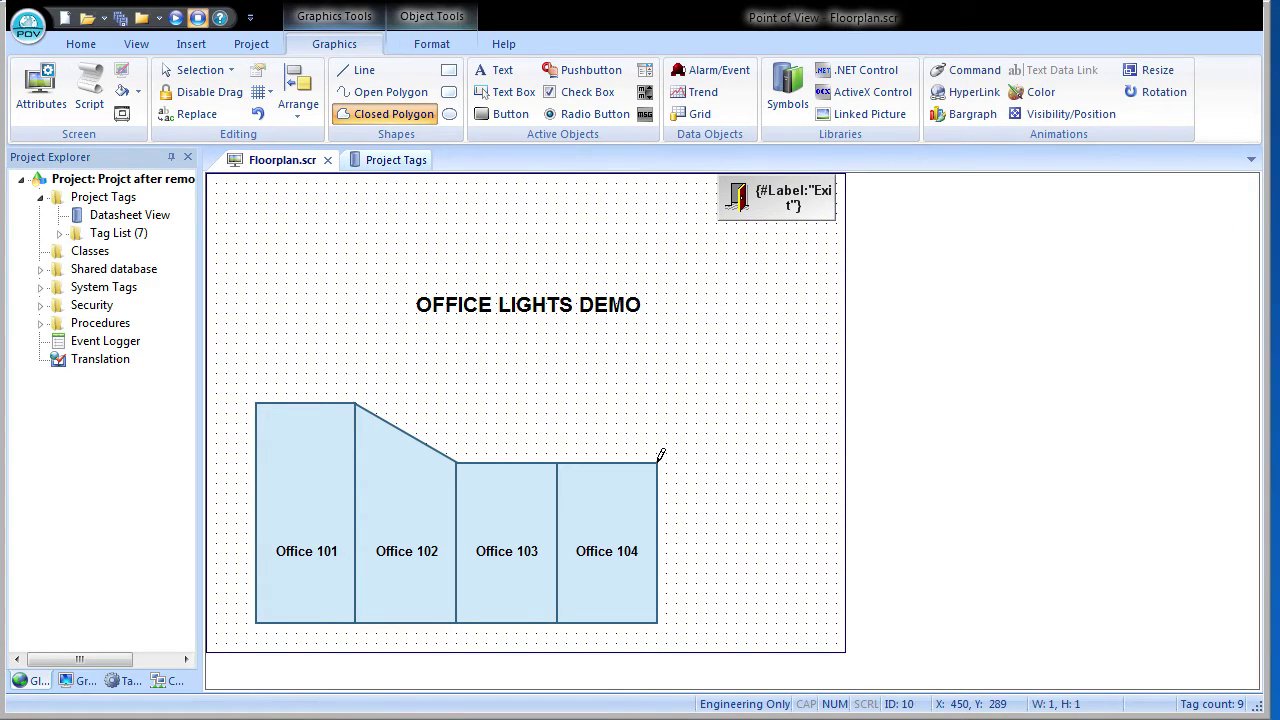
left_click(717, 433)
left_click(787, 433)
left_click(789, 621)
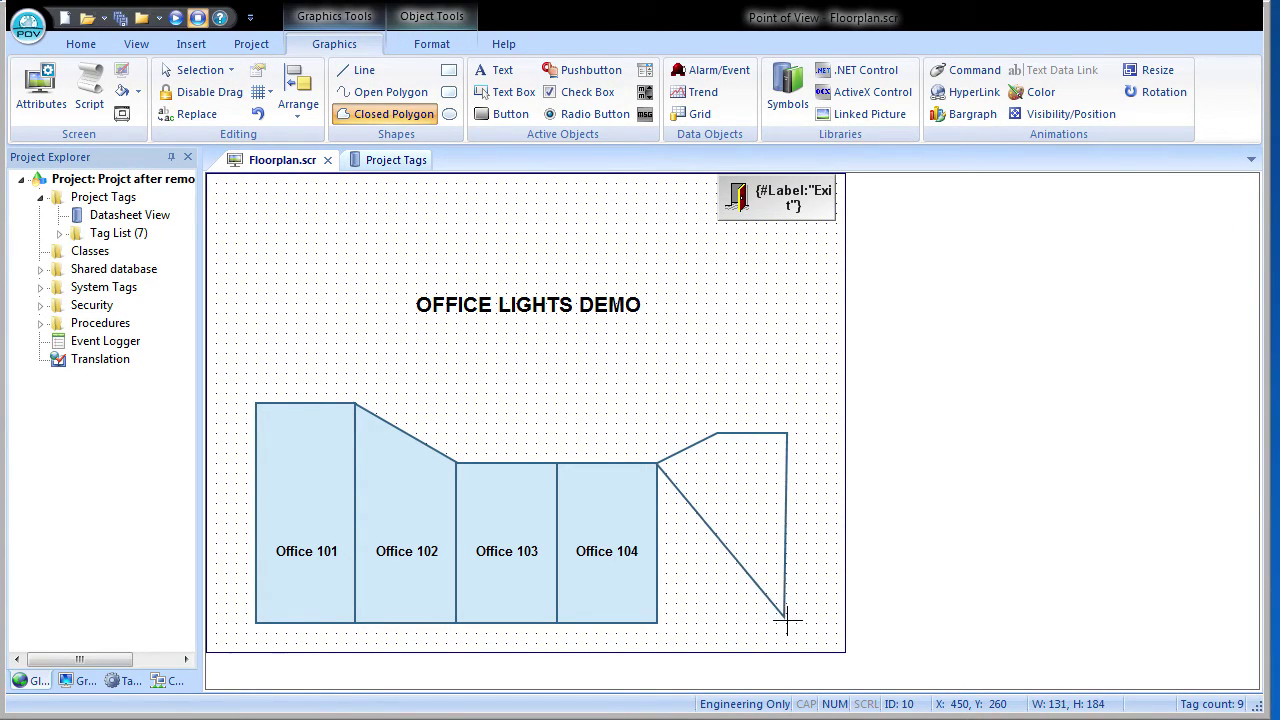
double_click(657, 624)
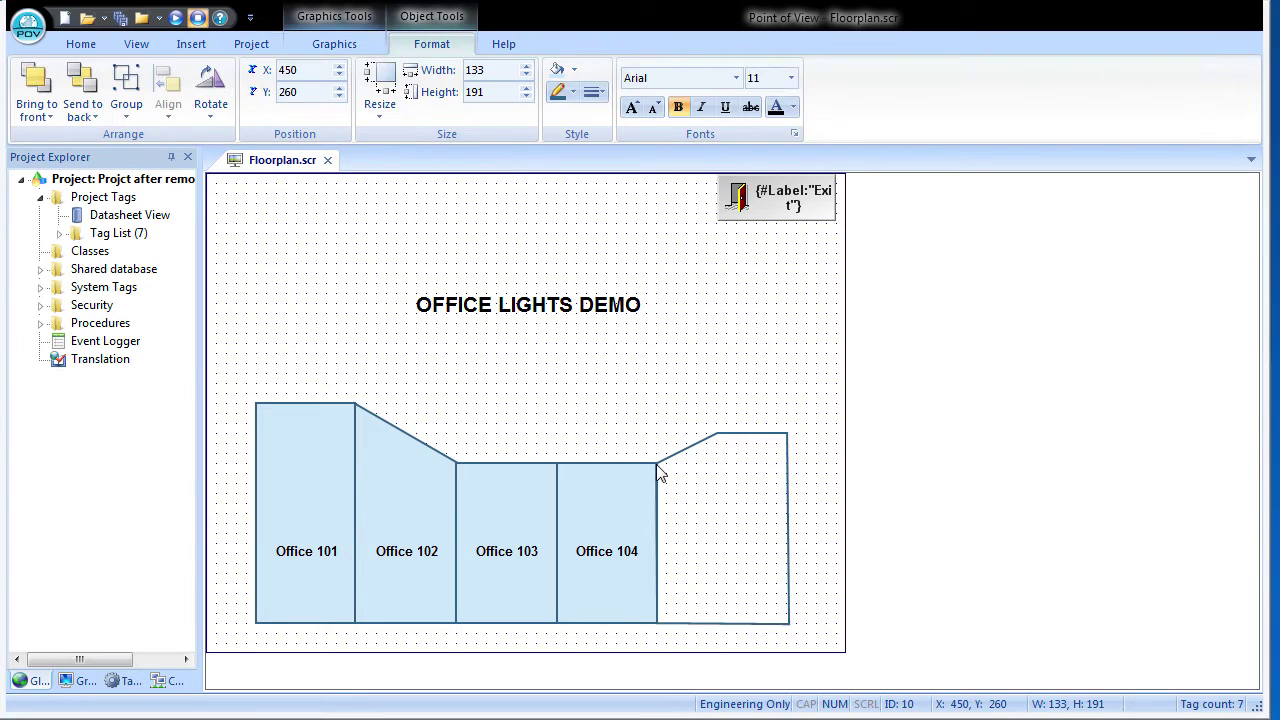
Add Command and Color animations to the new polygon and show the list of animations in its object properties
double_click(789, 497)
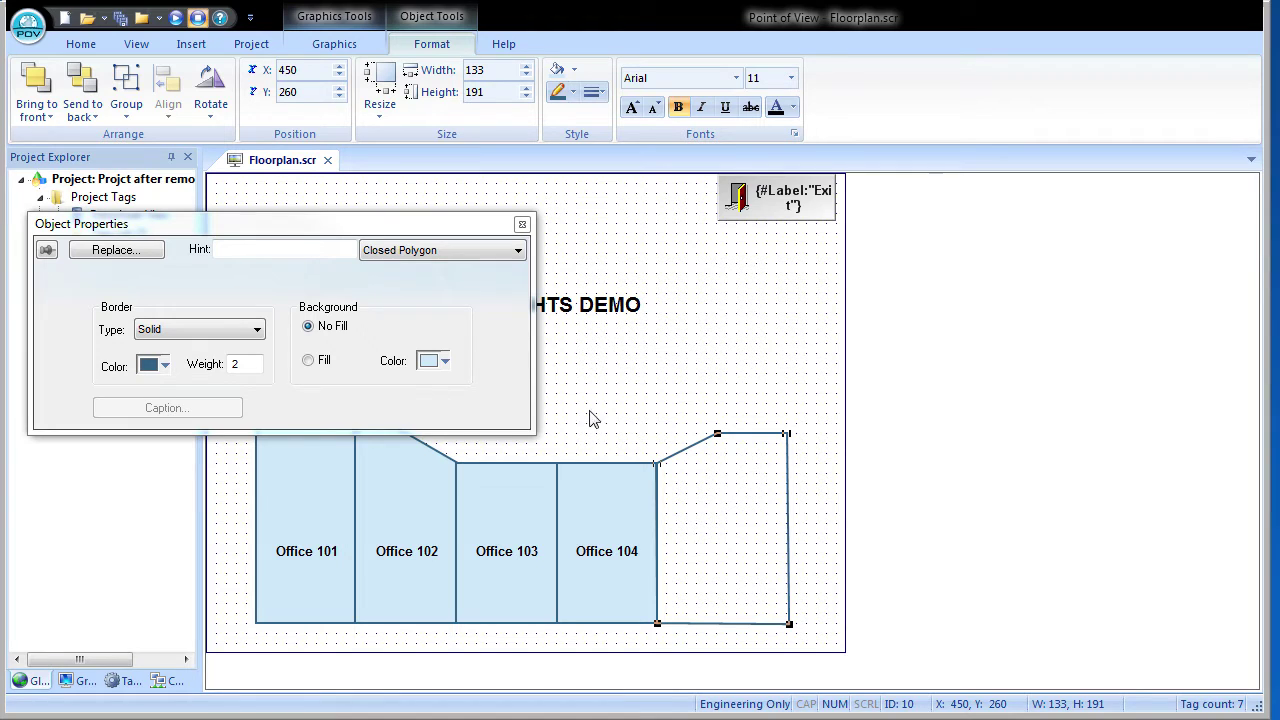
left_click(700, 452)
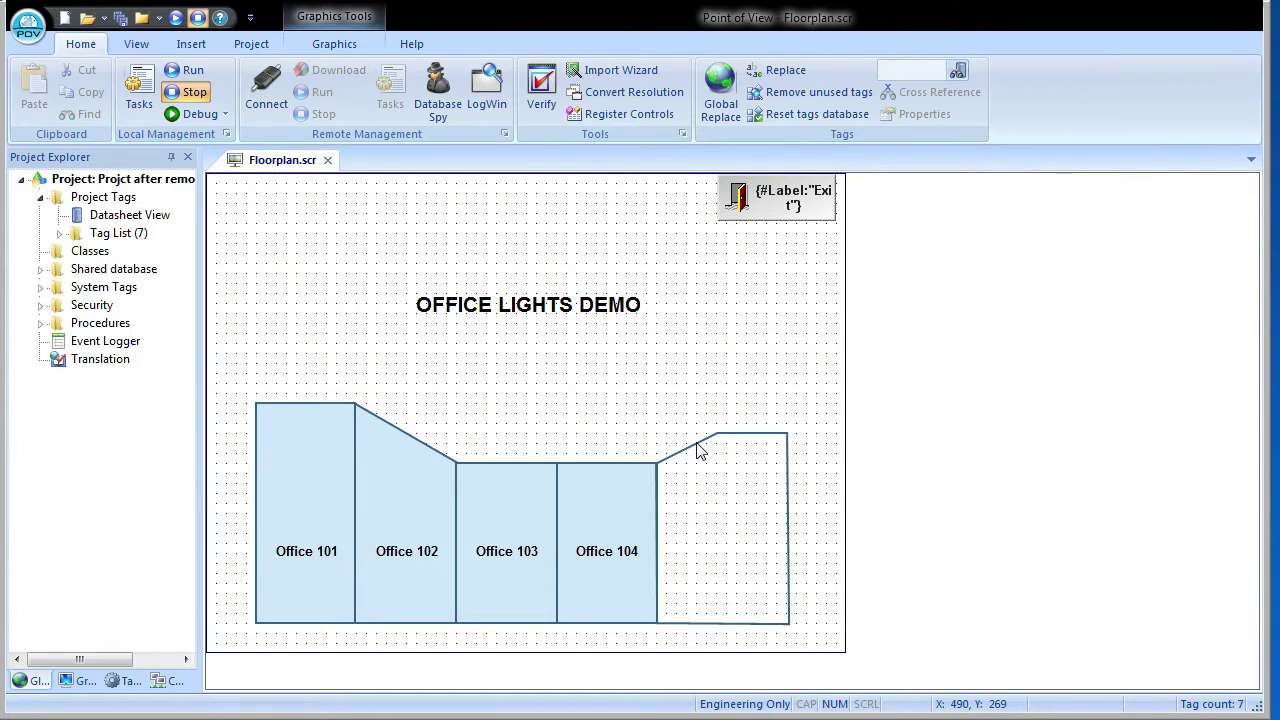
left_click(700, 452)
left_click(334, 44)
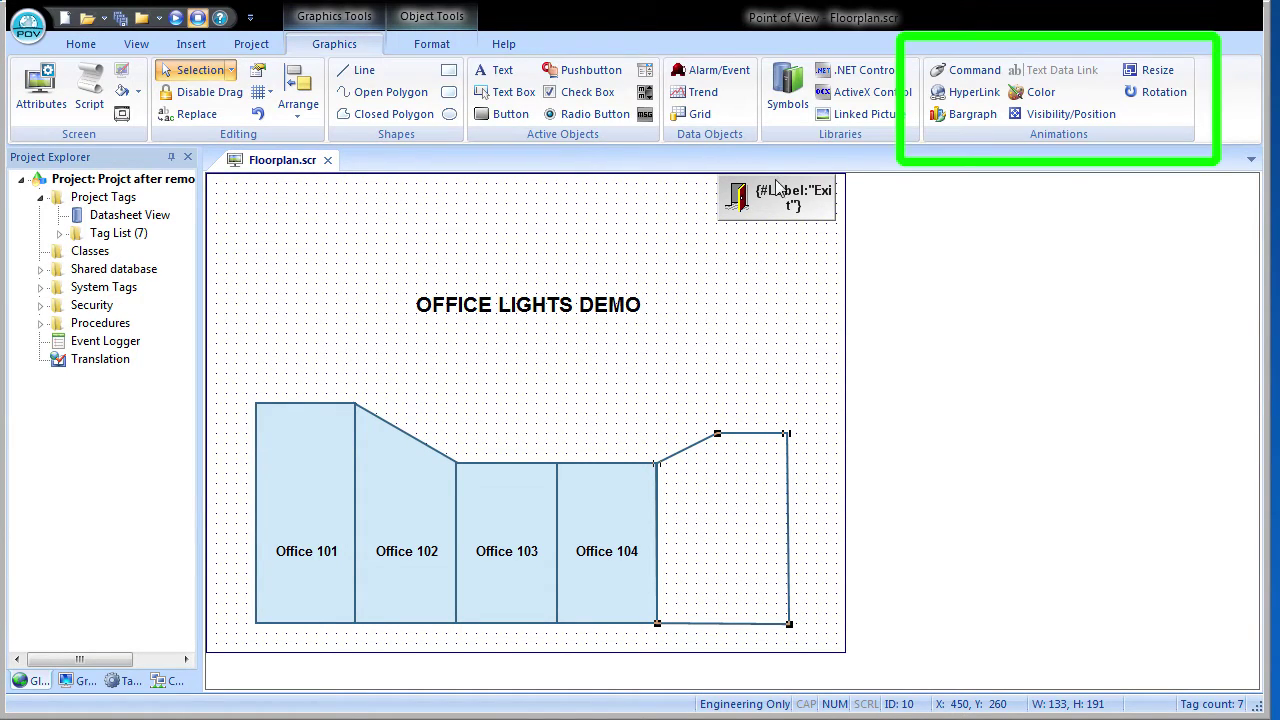
left_click(966, 70)
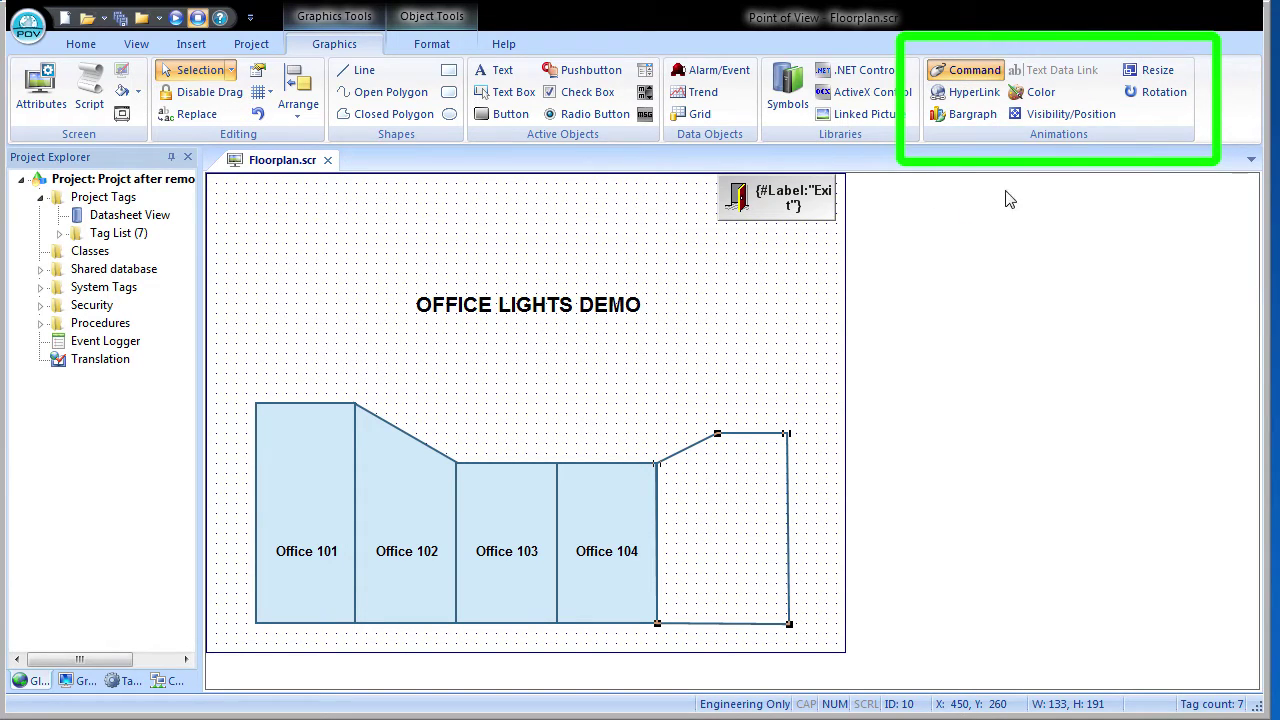
left_click(1040, 92)
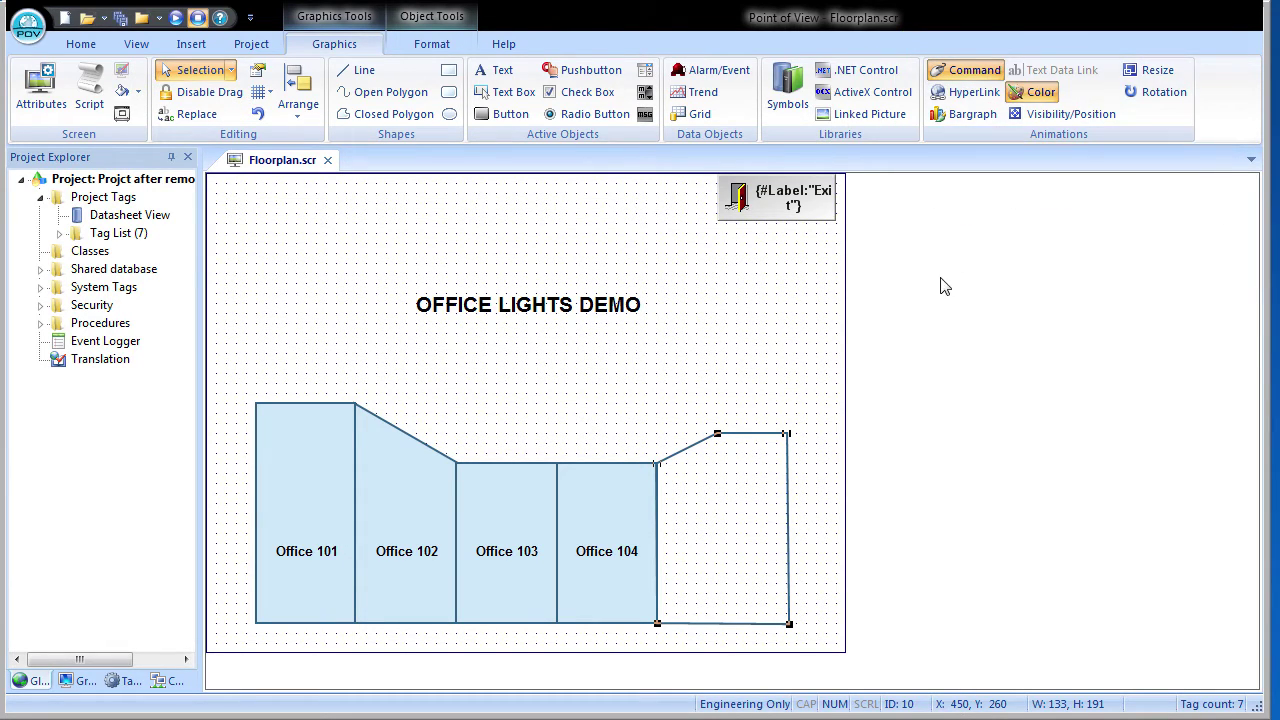
double_click(797, 485)
left_click(518, 251)
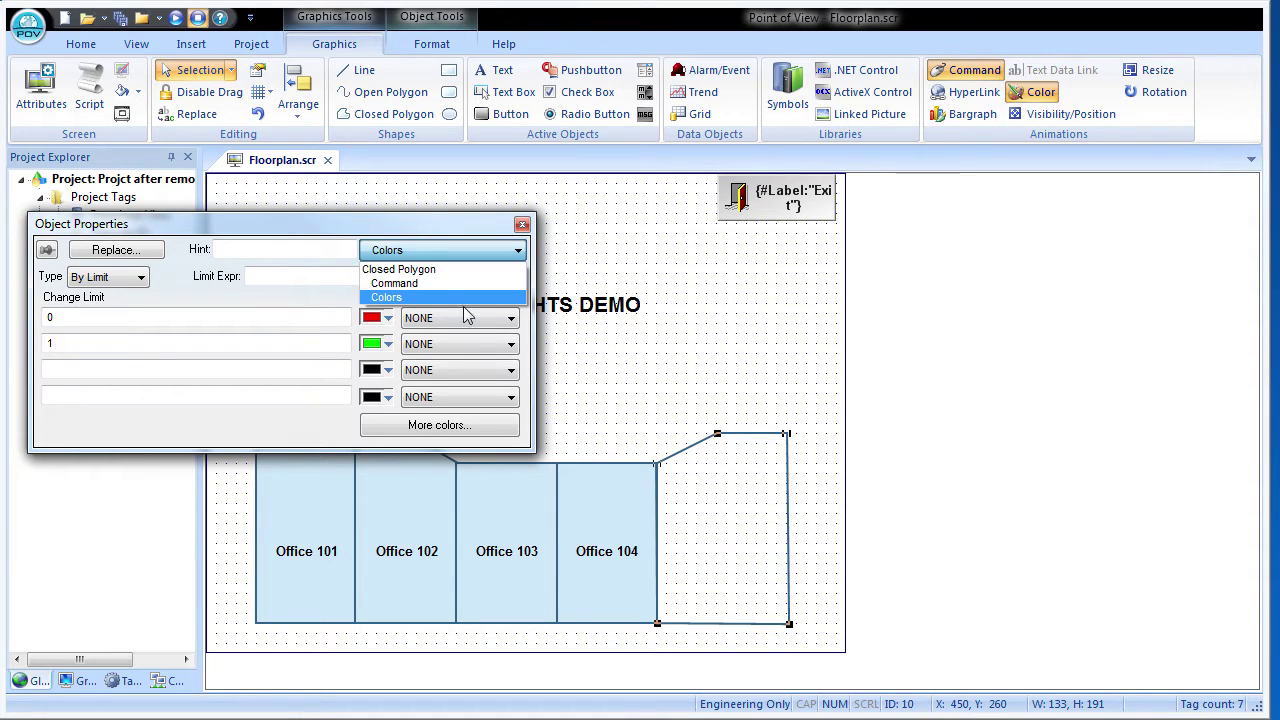
Remove the polygon's Color animation and enable it again, checking the animation list after each change
left_click(1040, 104)
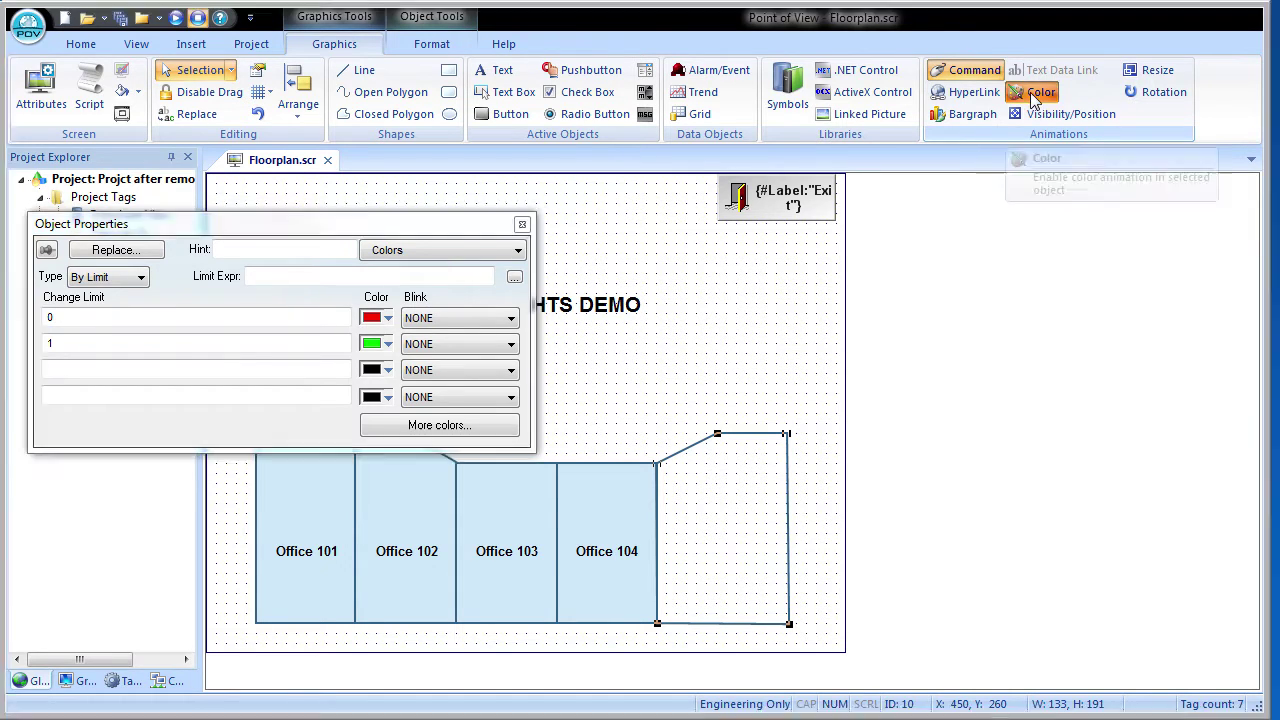
left_click(1040, 104)
left_click(518, 252)
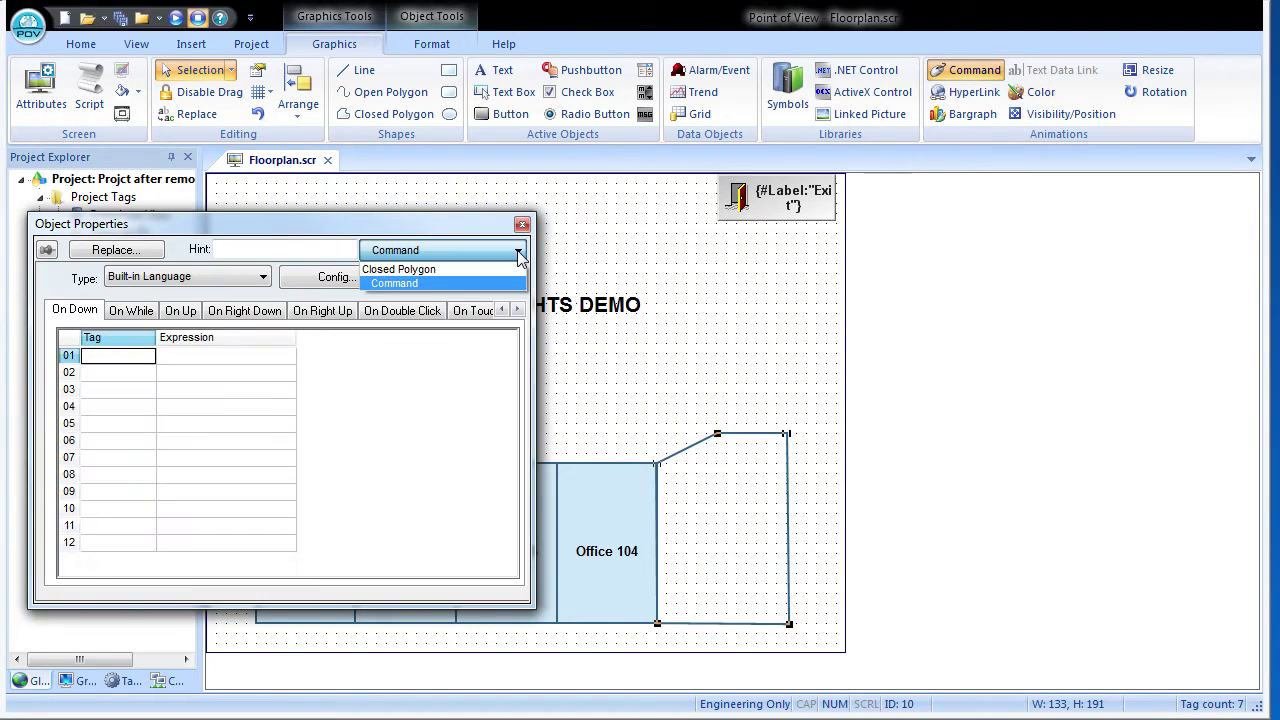
left_click(518, 252)
left_click(1040, 92)
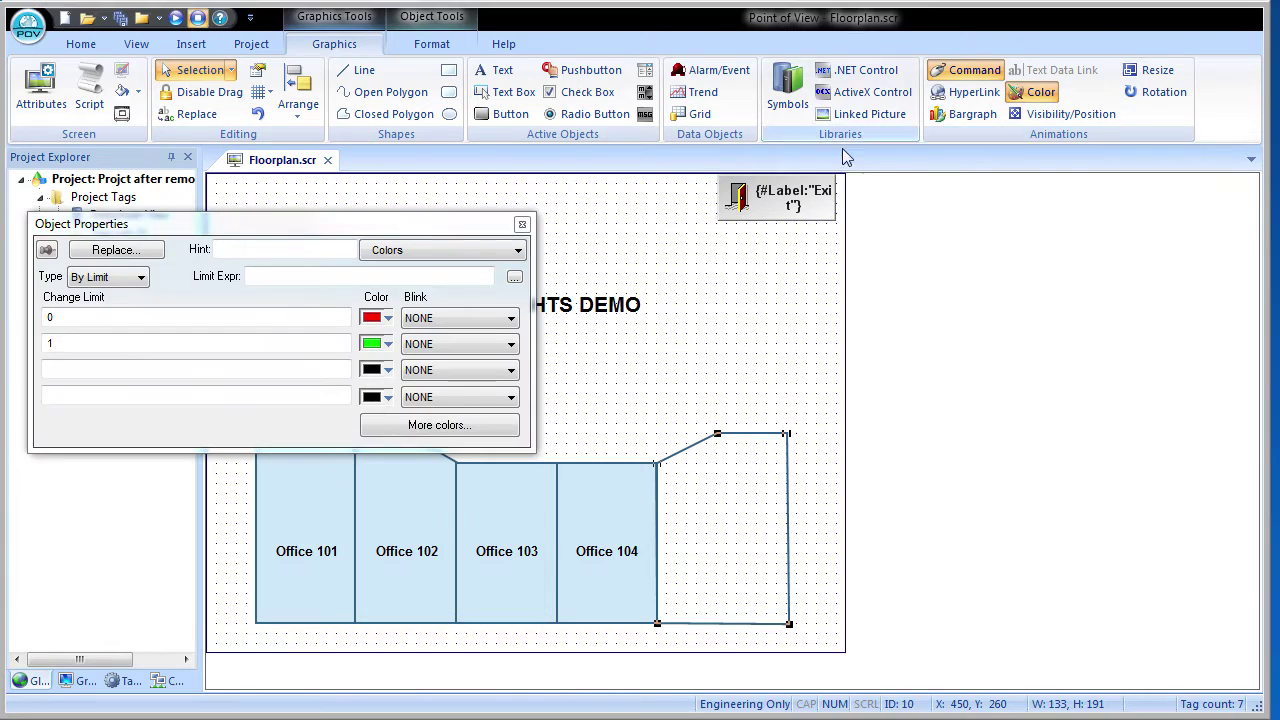
left_click(518, 251)
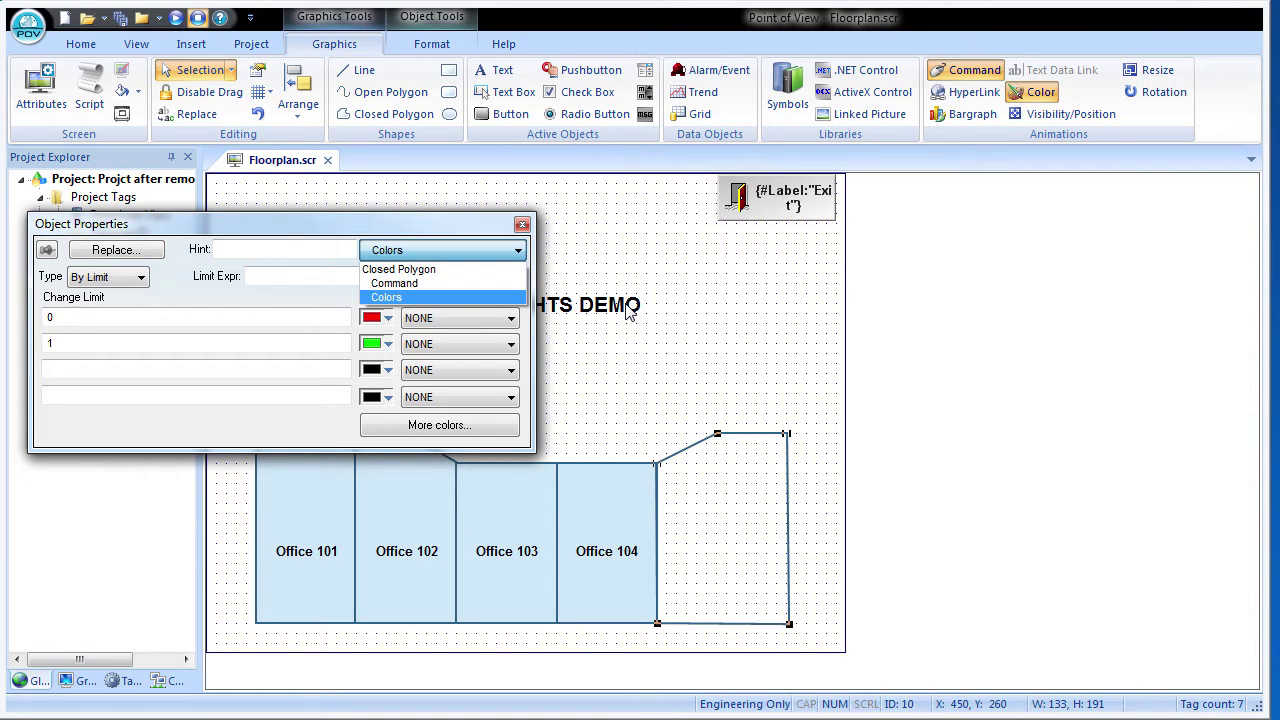
left_click(660, 310)
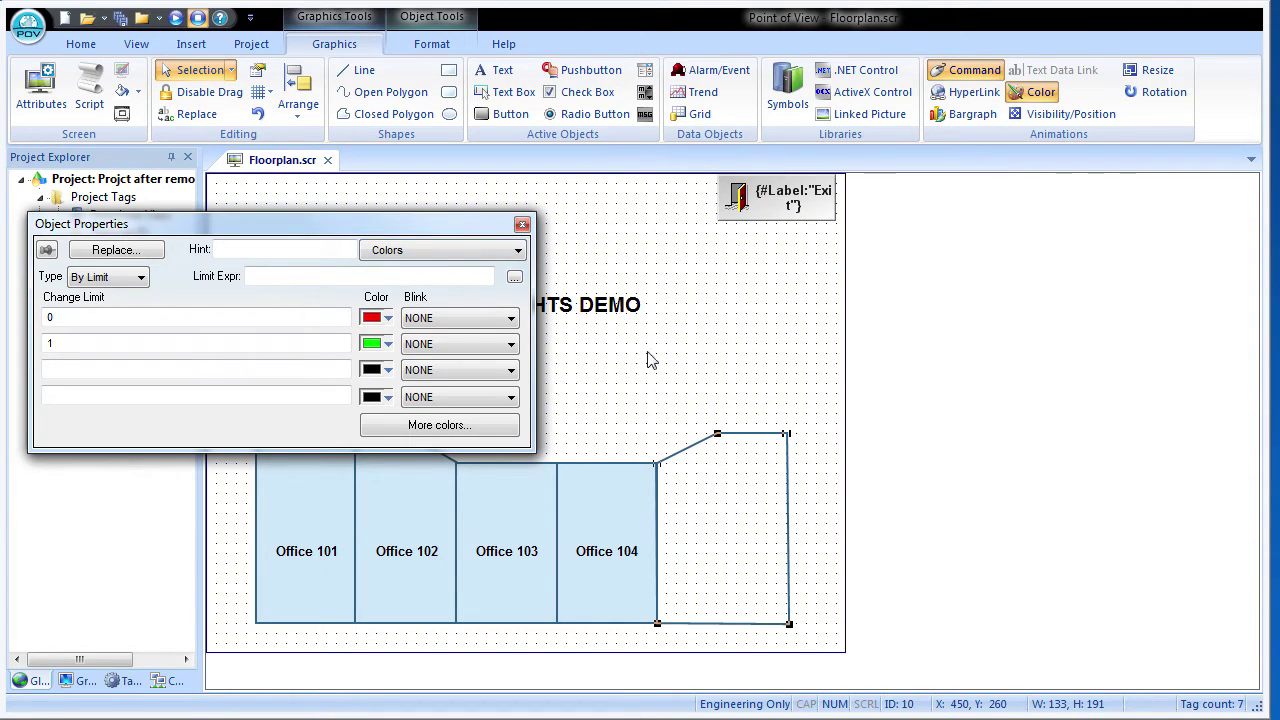
Configure the polygon's Command animation as Toggle Tag on the On Down event with the tag Office105_Lights
left_click(518, 250)
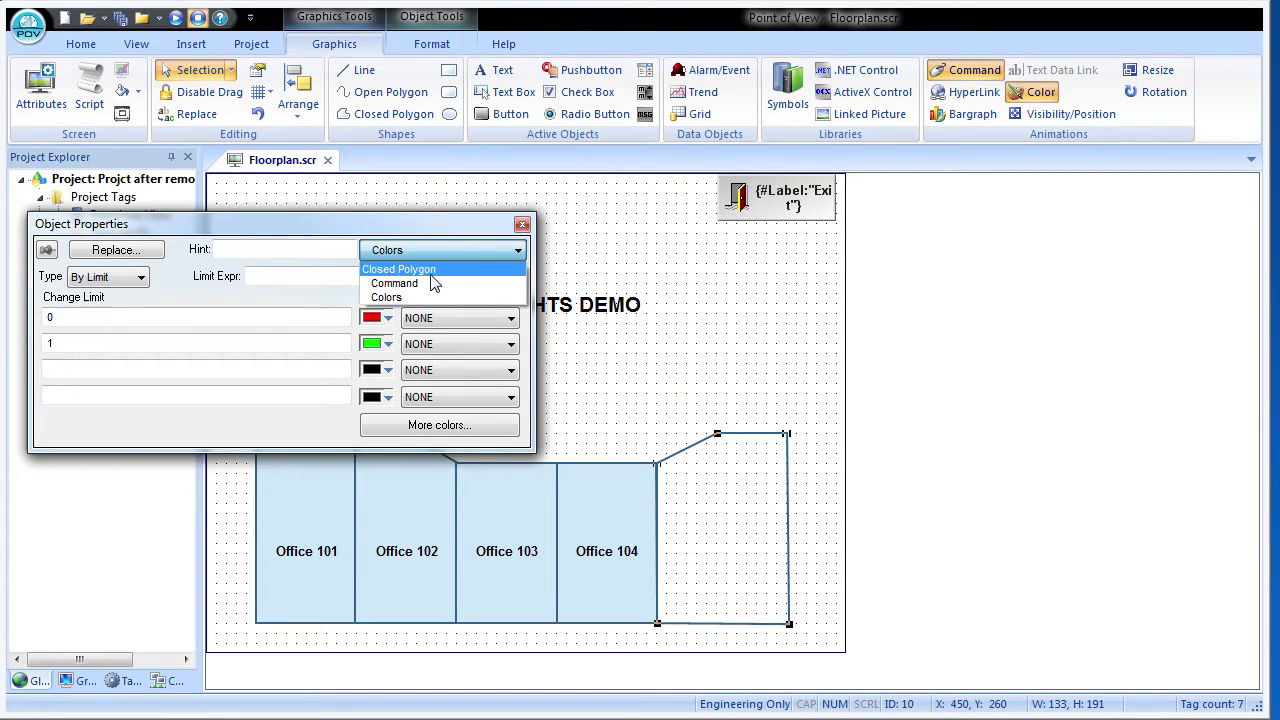
left_click(432, 284)
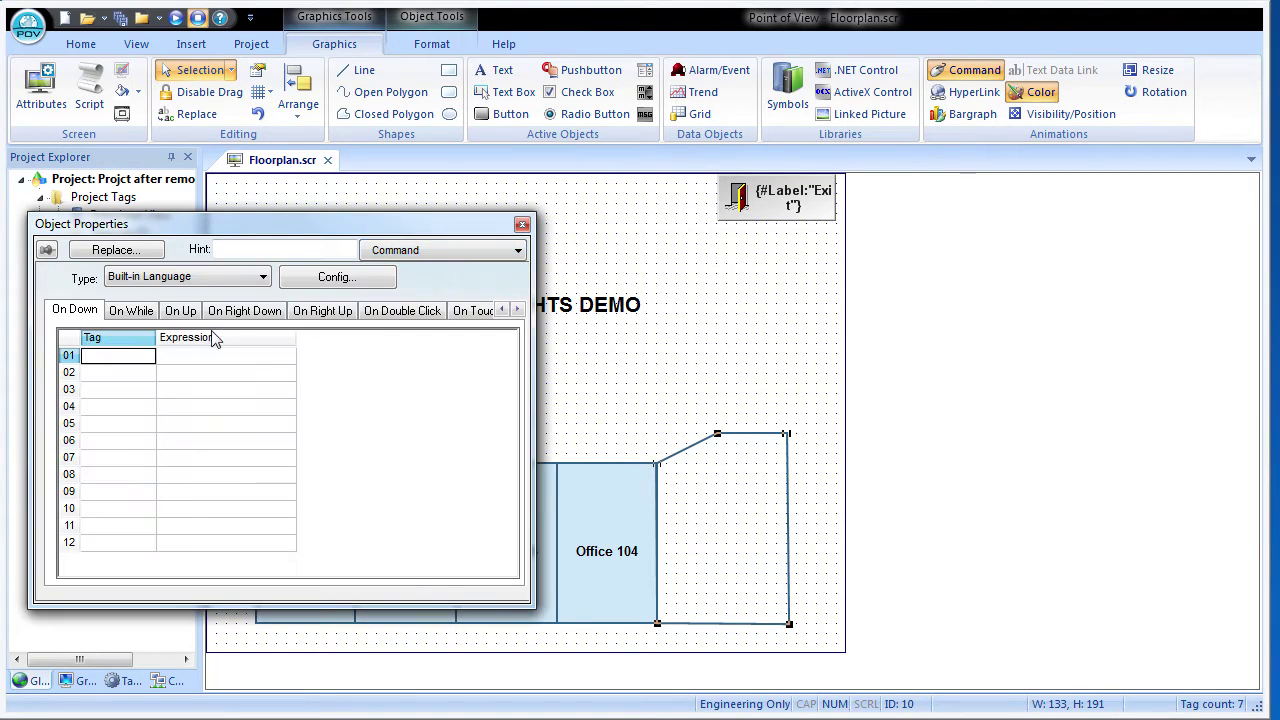
left_click(232, 279)
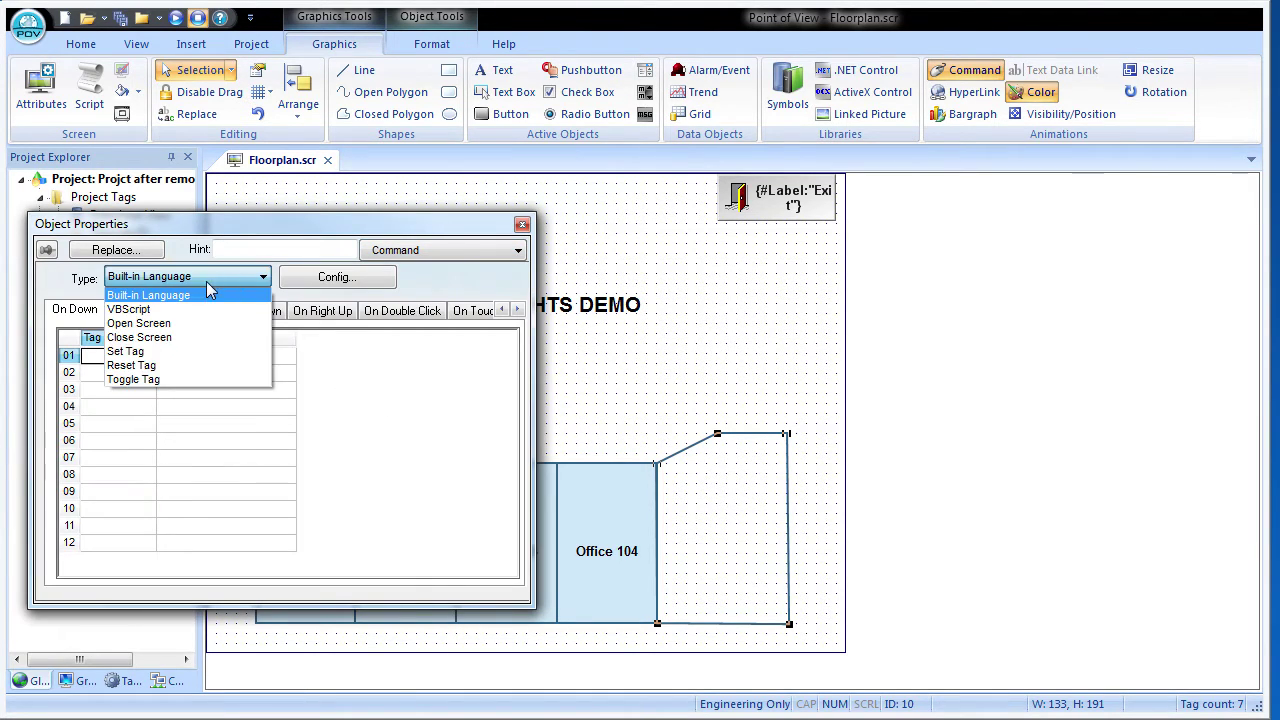
left_click(148, 379)
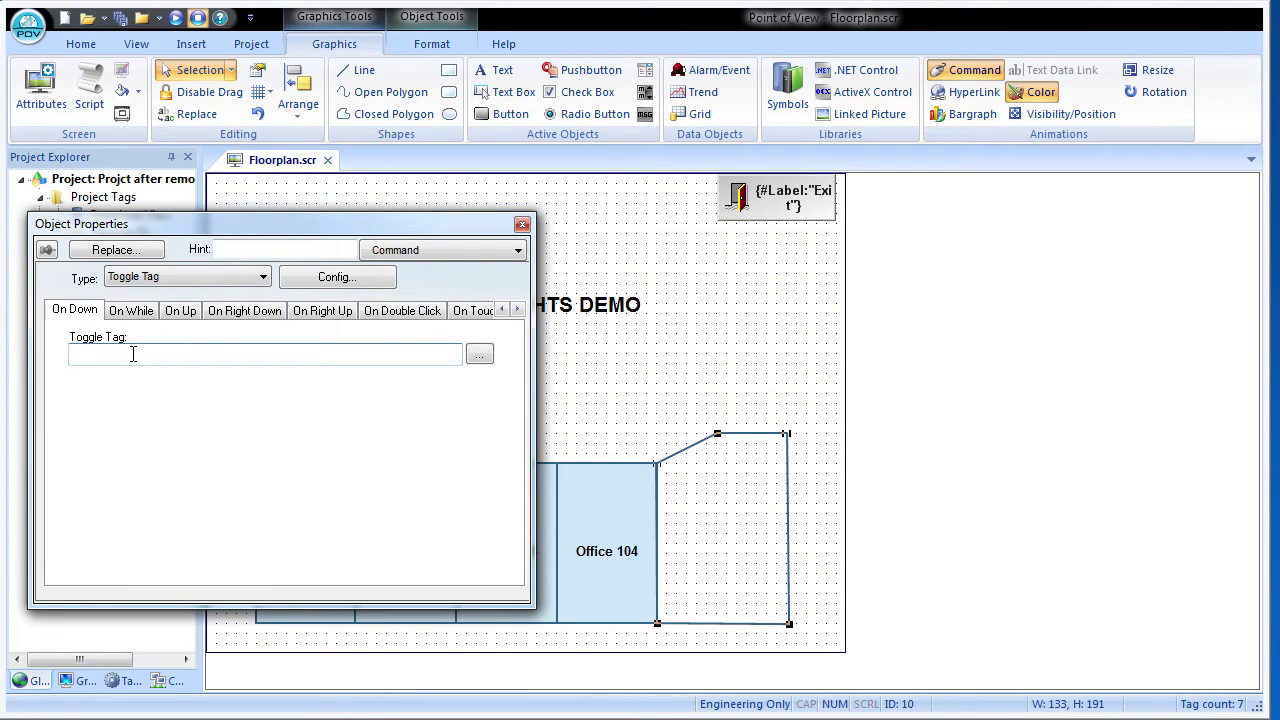
left_click(133, 354)
type("Office105_Lights")
key("Return")
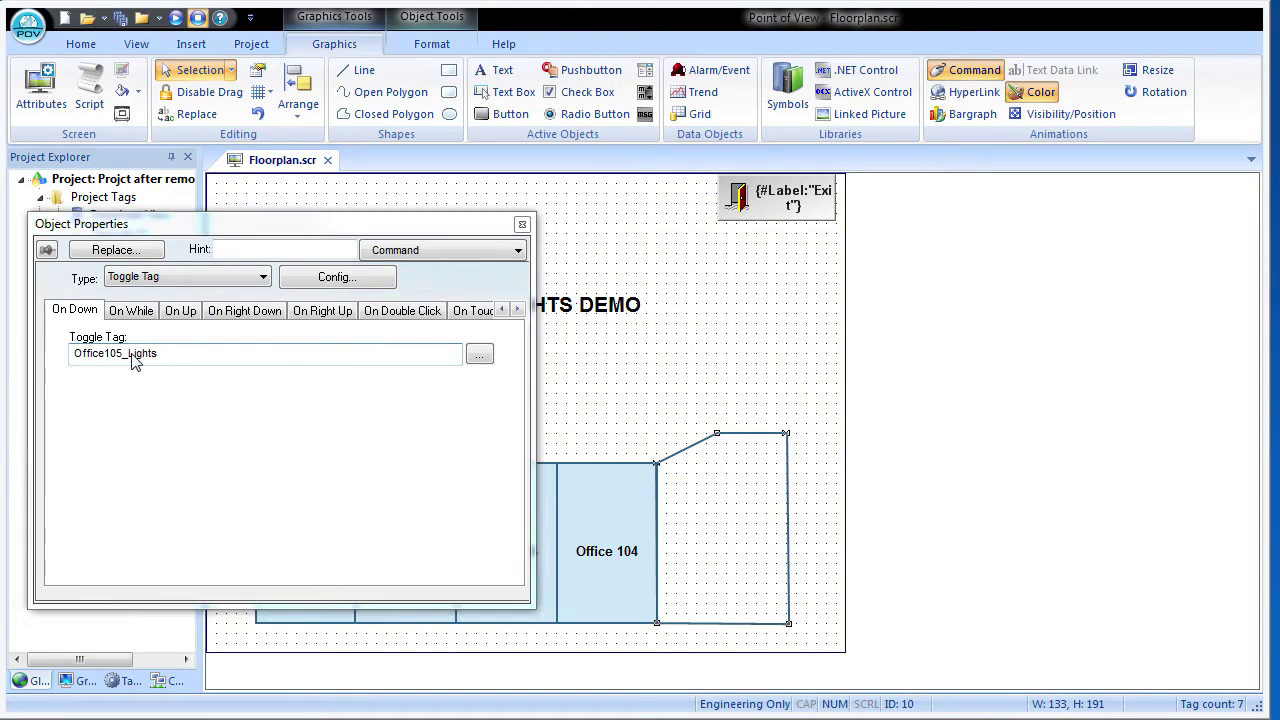
Create the new tag Office105_Lights with the Boolean type
left_click(494, 472)
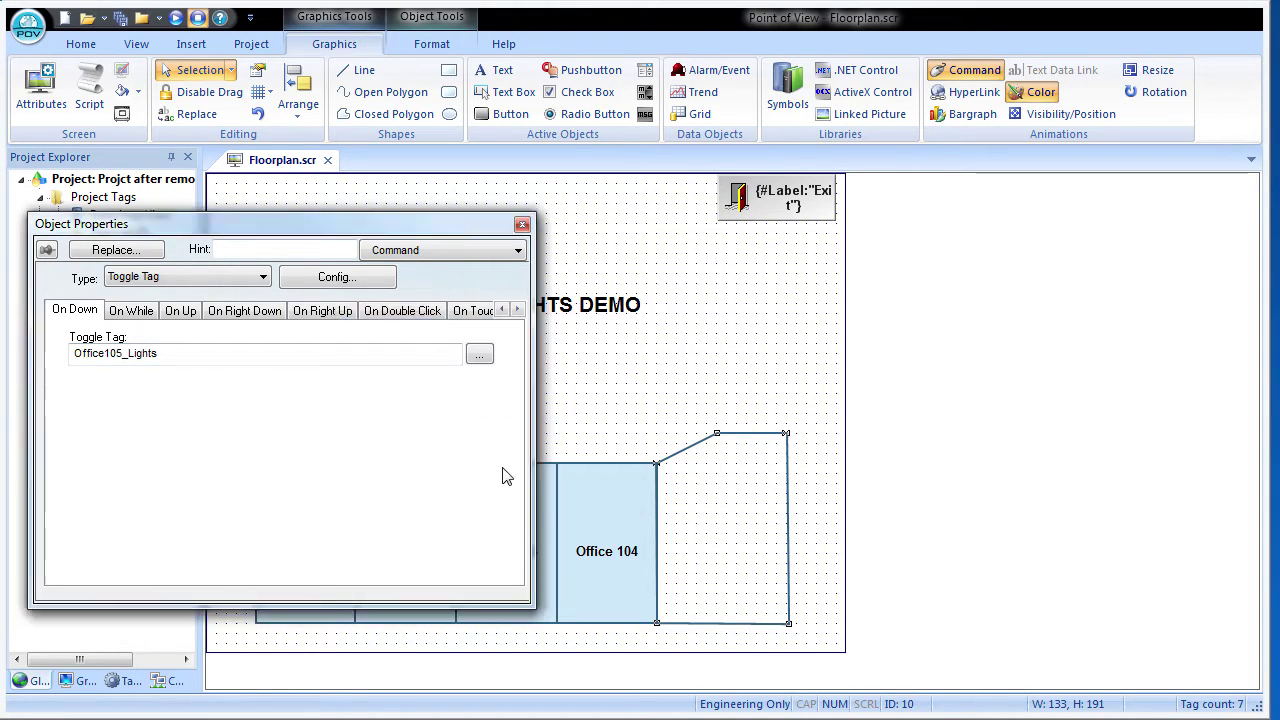
left_click(358, 403)
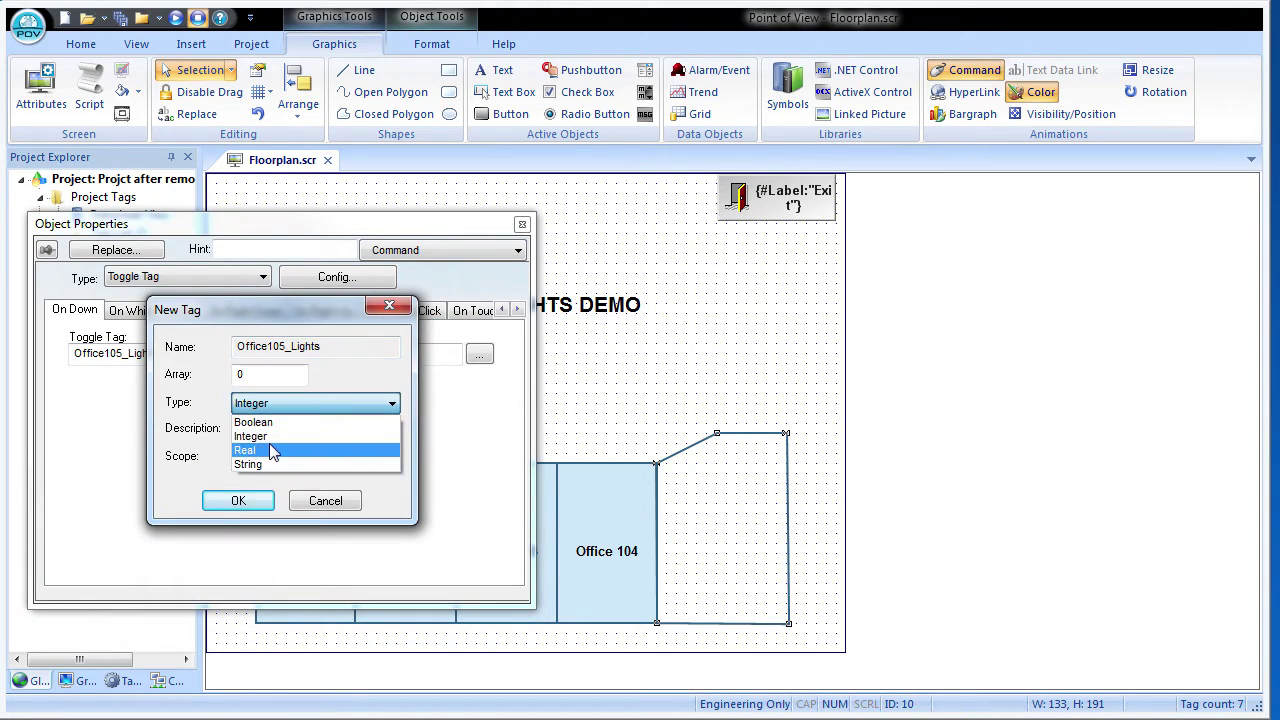
left_click(265, 418)
left_click(236, 504)
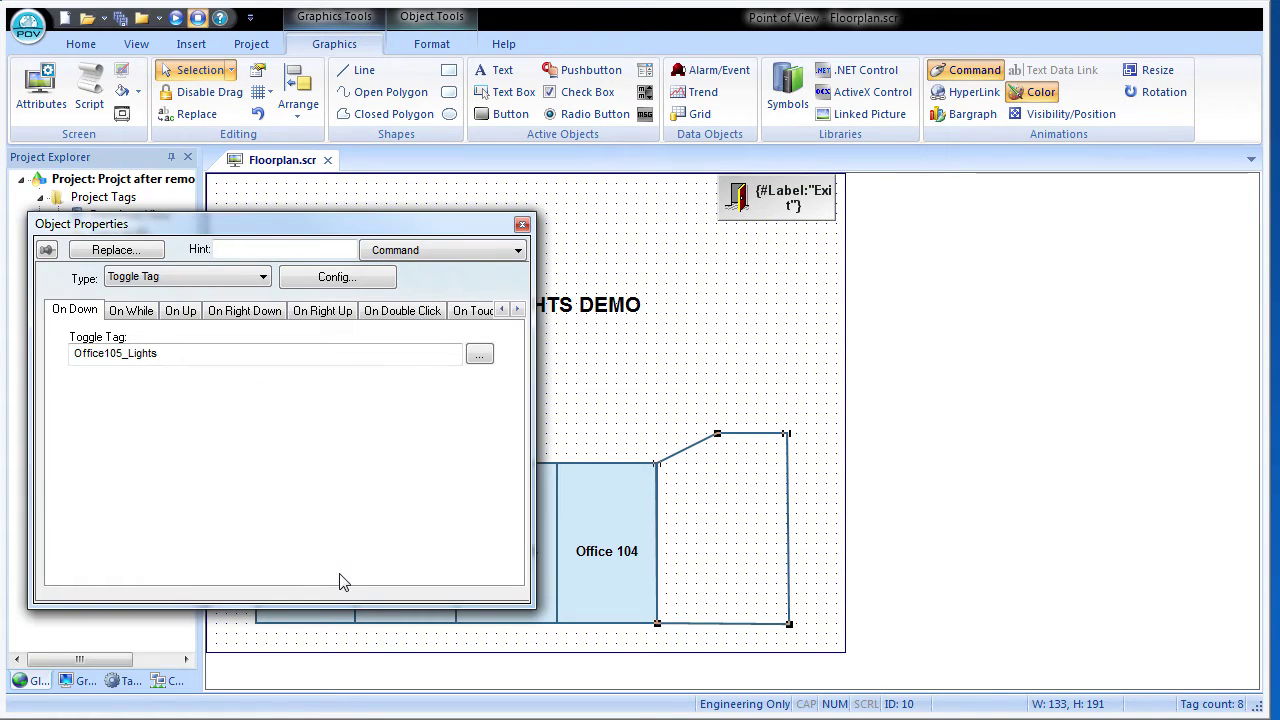
Set the limit expression of the polygon's Color animation to the Office105_Lights tag
left_click(512, 251)
left_click(426, 297)
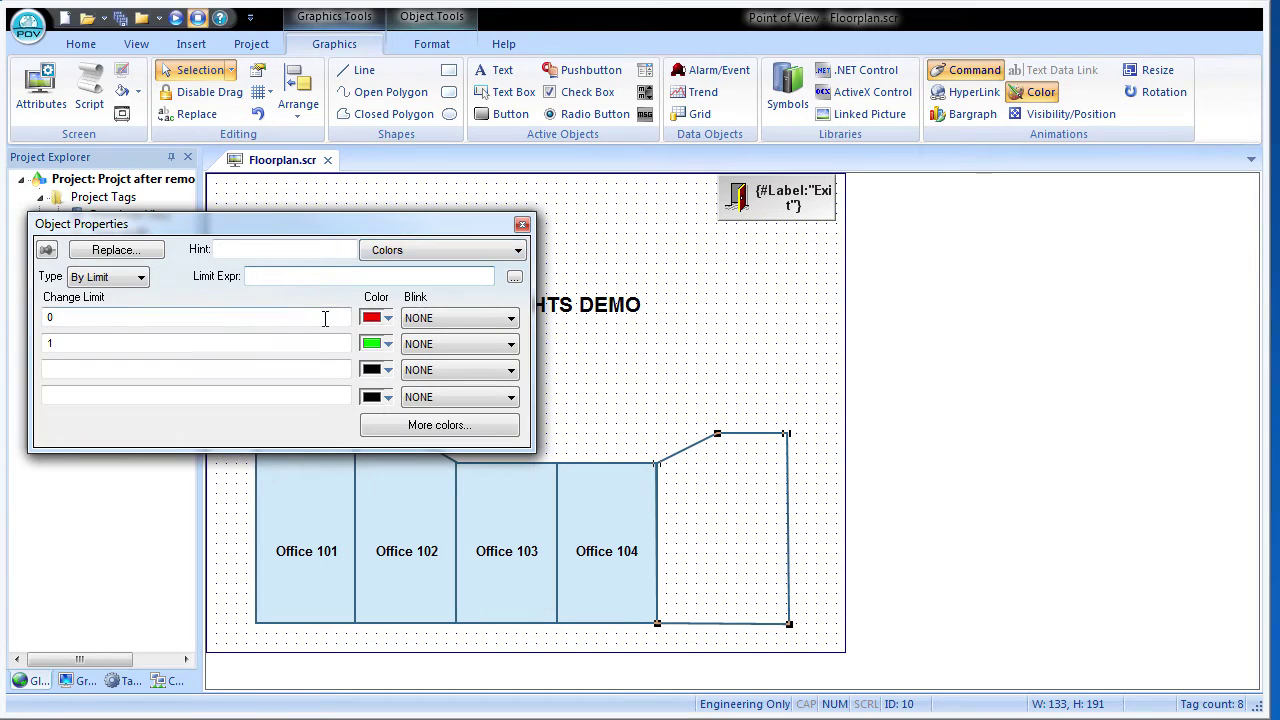
left_click(514, 277)
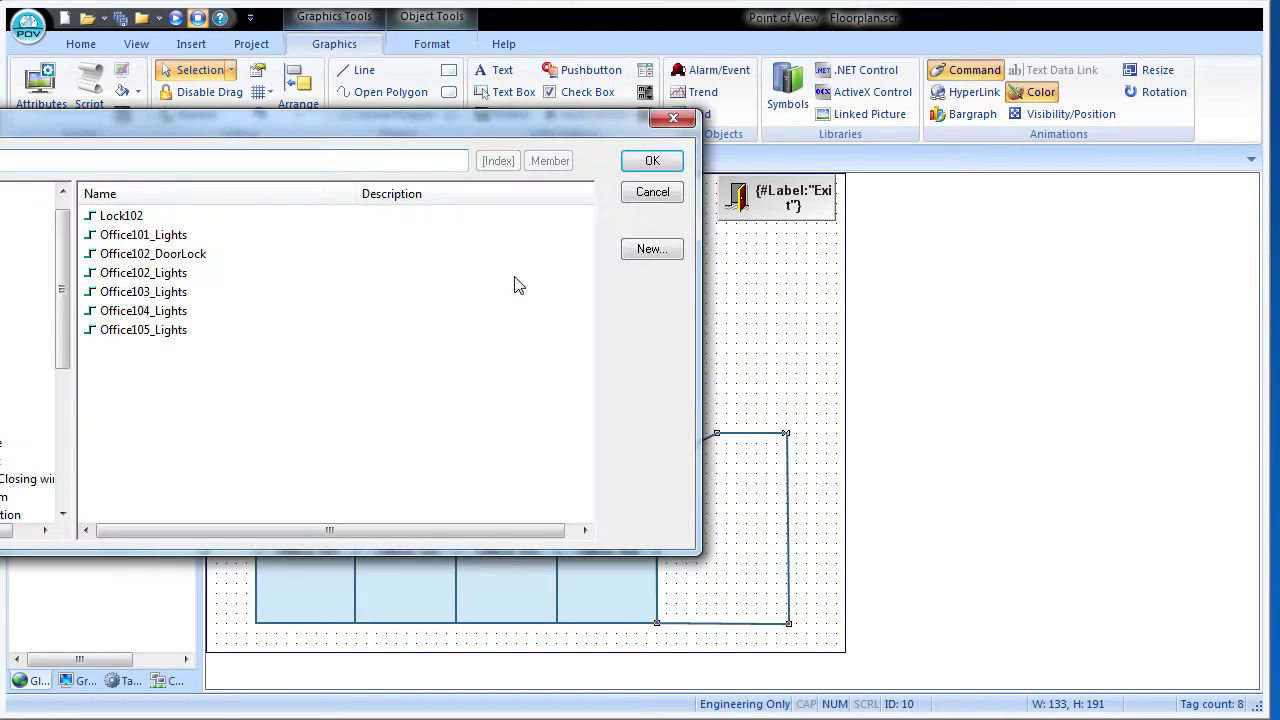
double_click(137, 333)
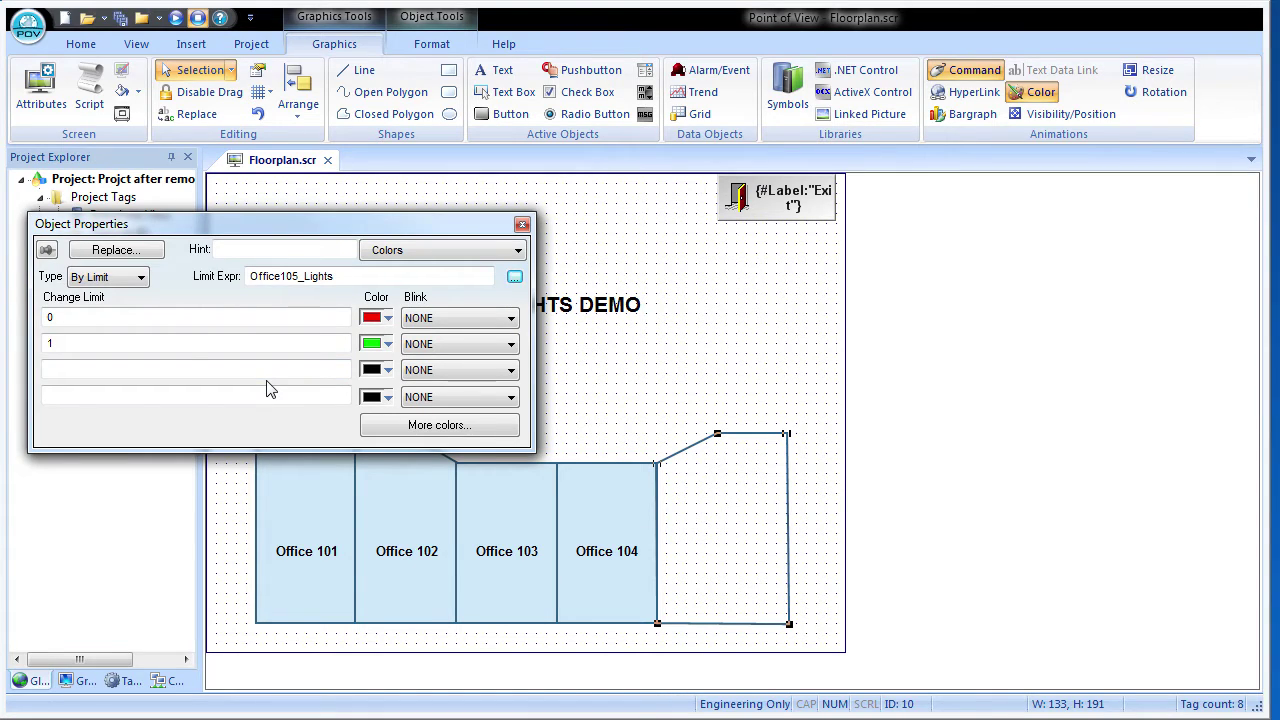
Set the polygon's Color animation to gray for limit 0 and yellow for limit 1
left_click(387, 318)
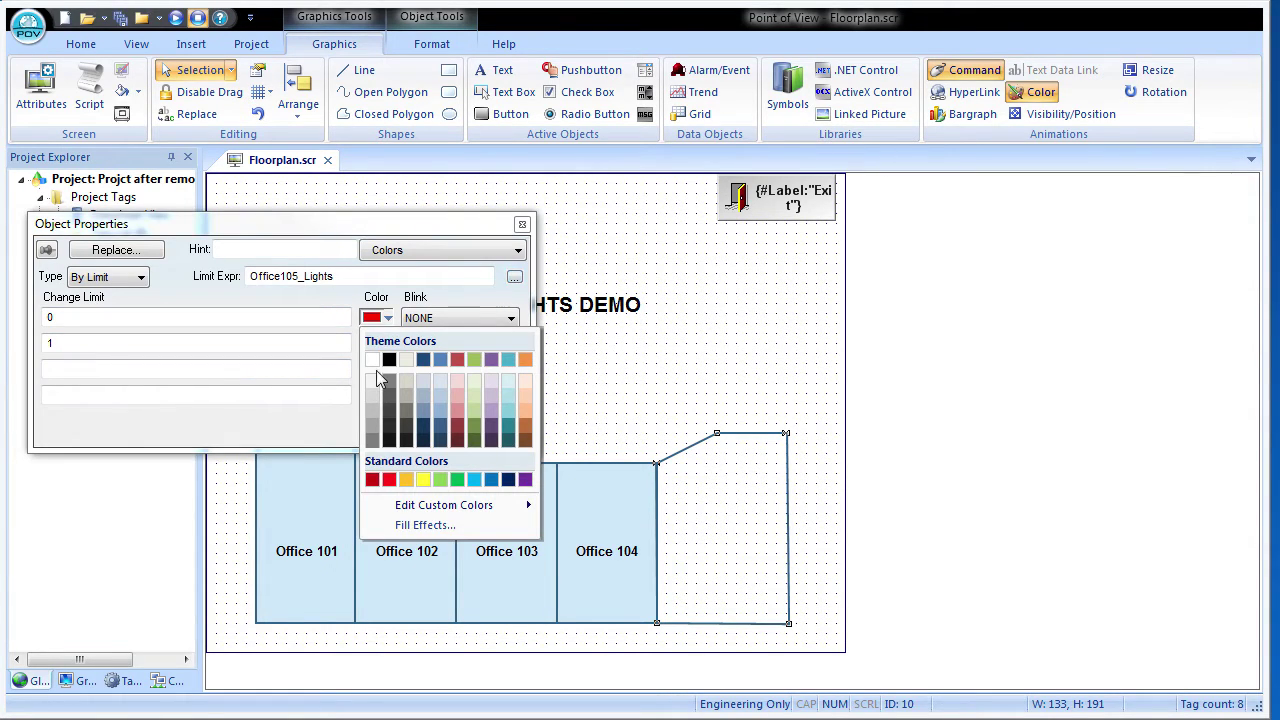
left_click(373, 424)
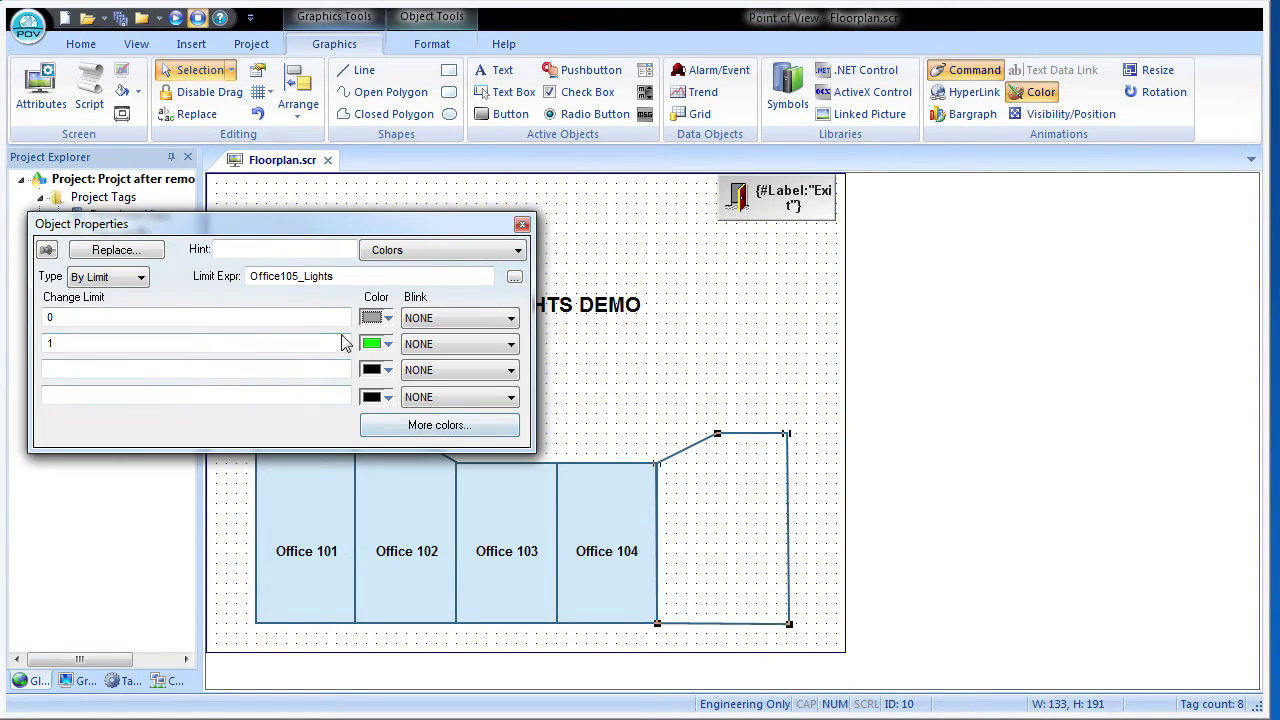
left_click(389, 345)
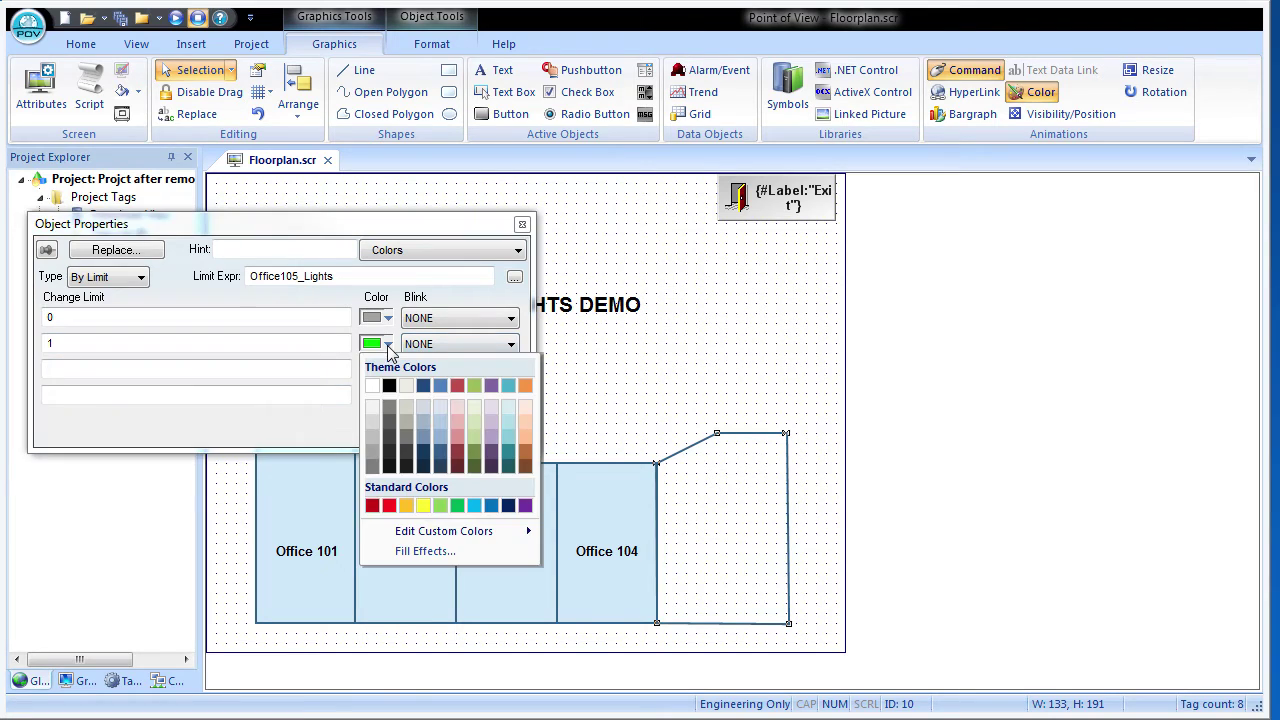
left_click(427, 507)
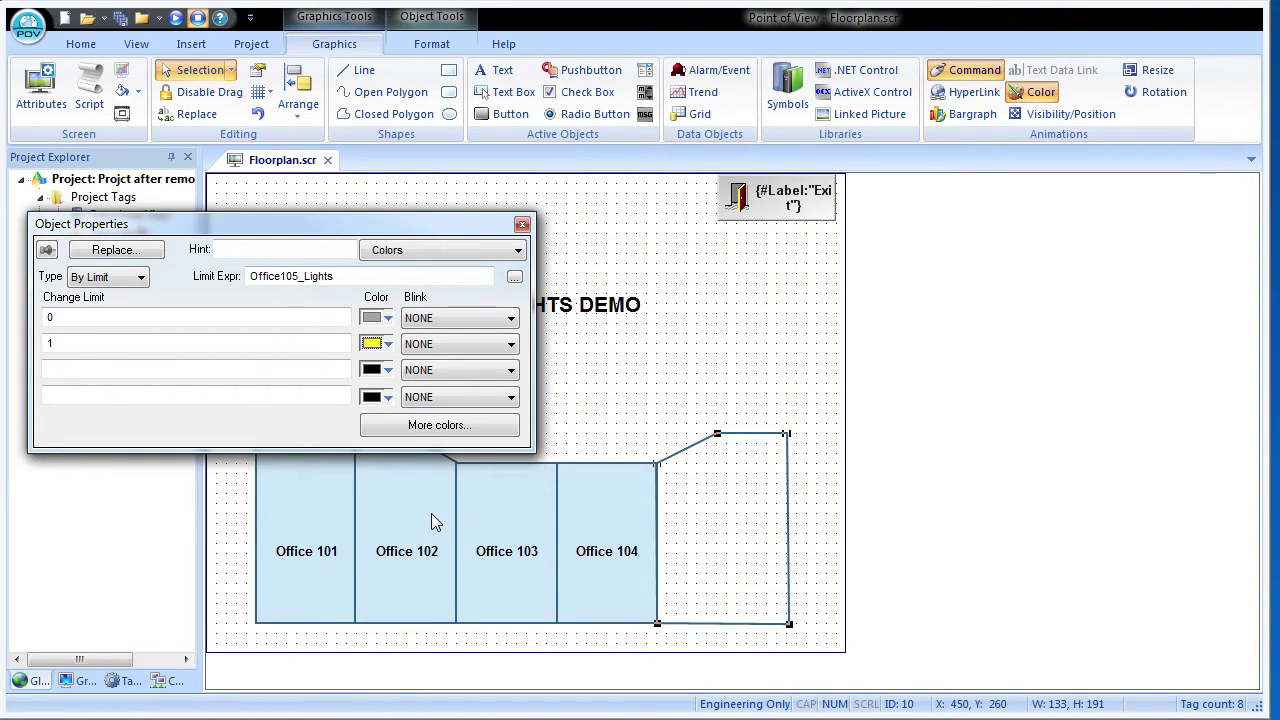
Review the polygon's Command and Colors settings, turn on its background fill, and save the Floorplan screen
left_click(516, 250)
left_click(448, 281)
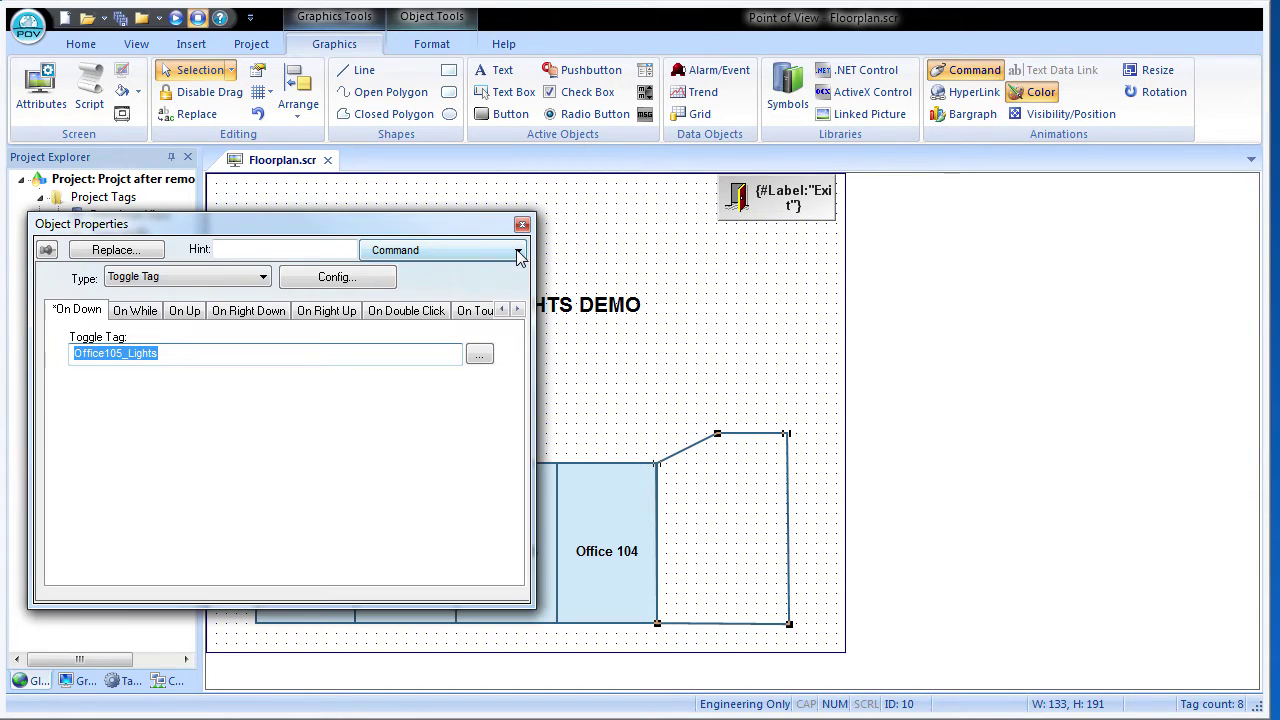
left_click(519, 256)
left_click(484, 299)
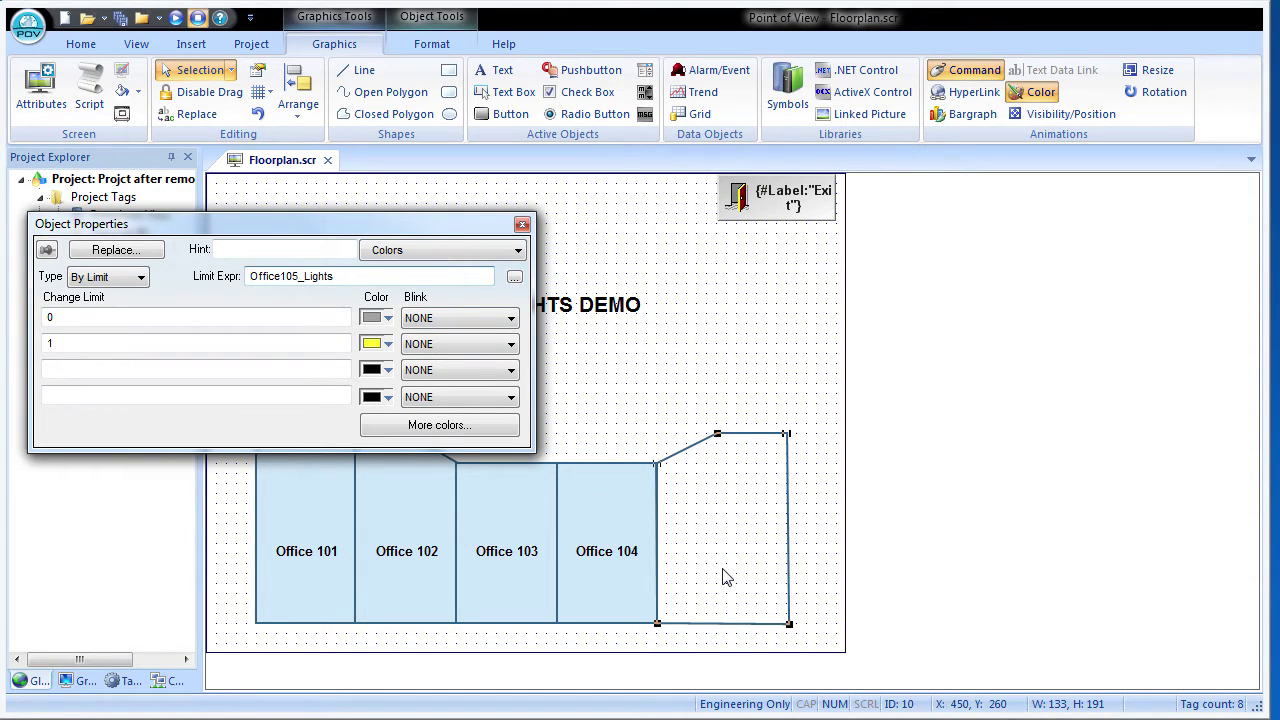
left_click(518, 251)
left_click(449, 268)
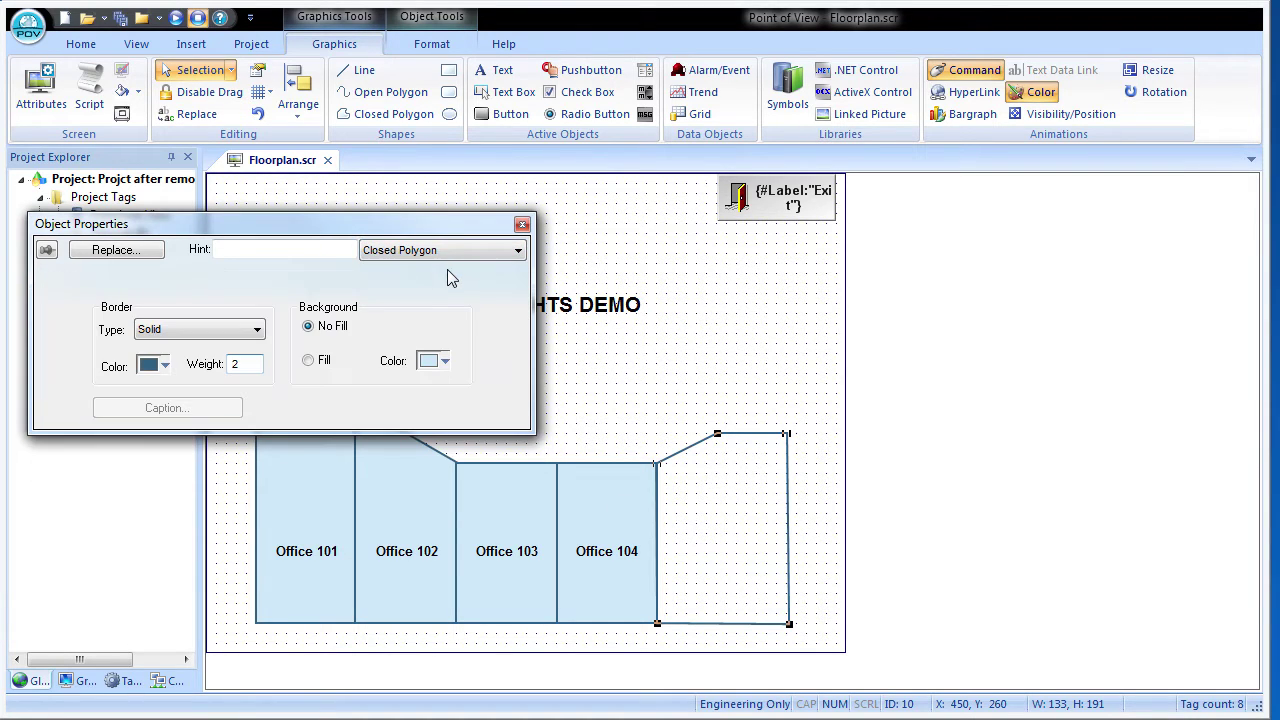
left_click(308, 361)
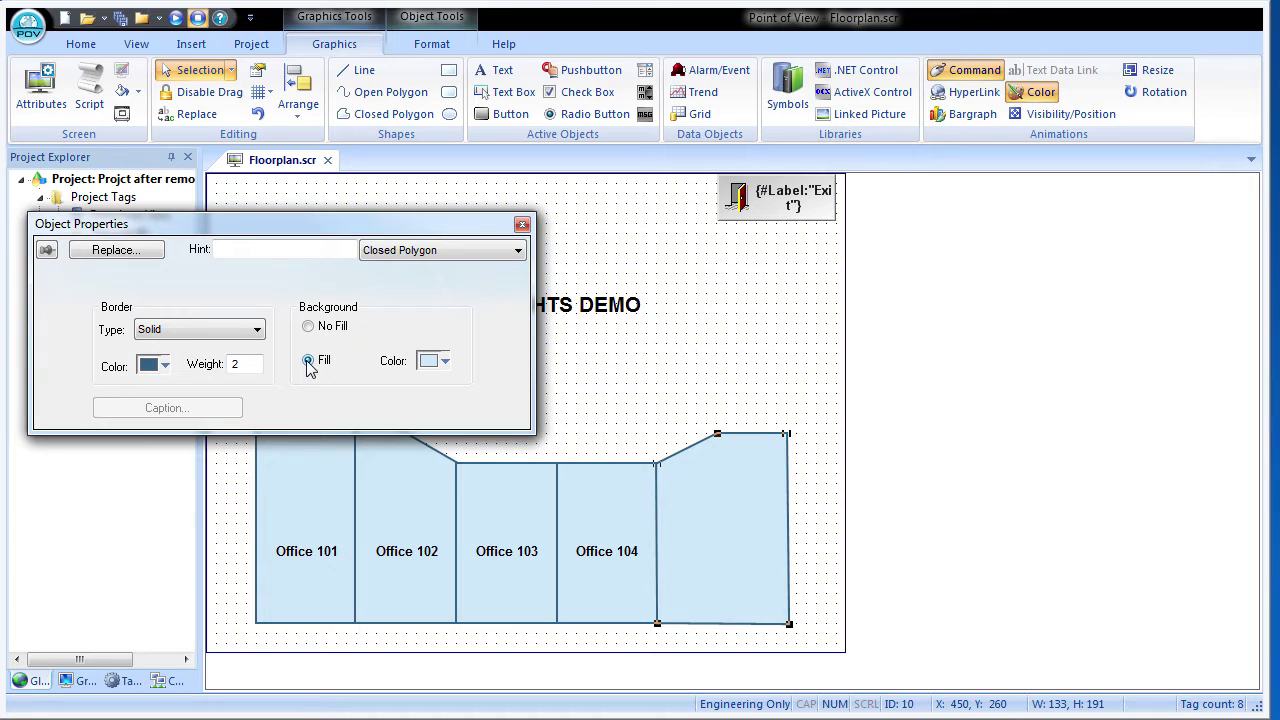
right_click(277, 161)
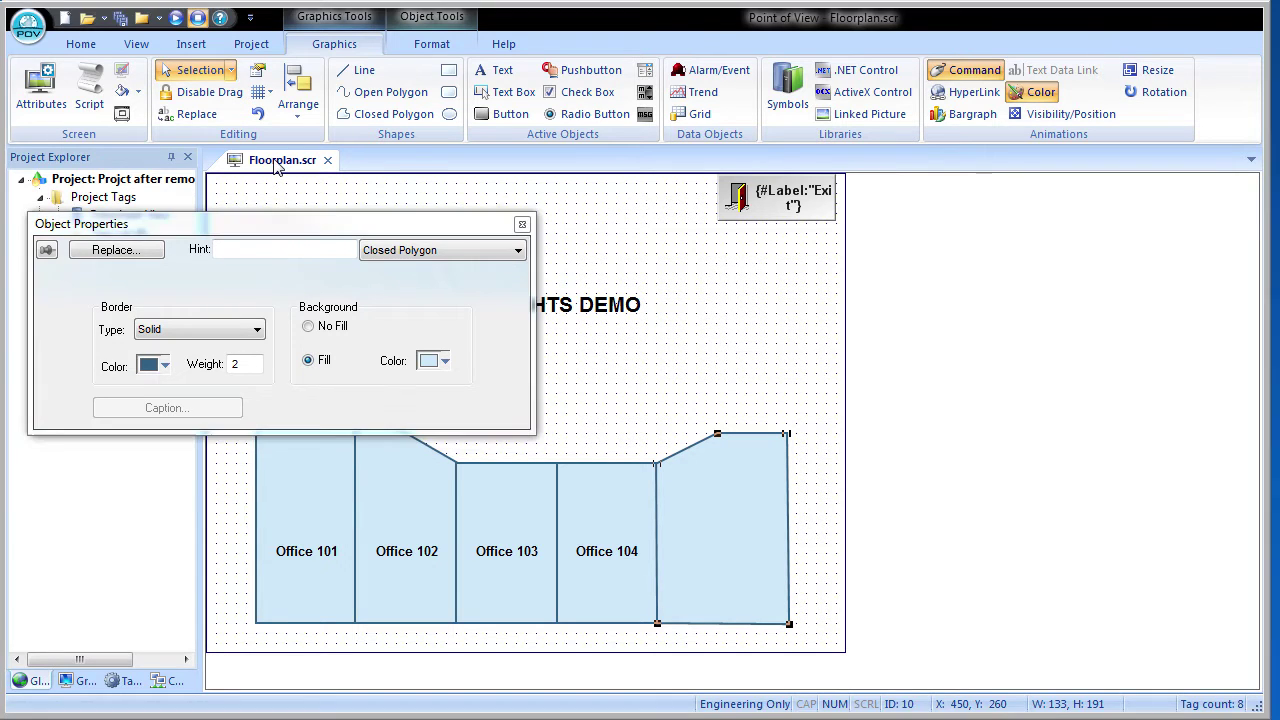
left_click(313, 176)
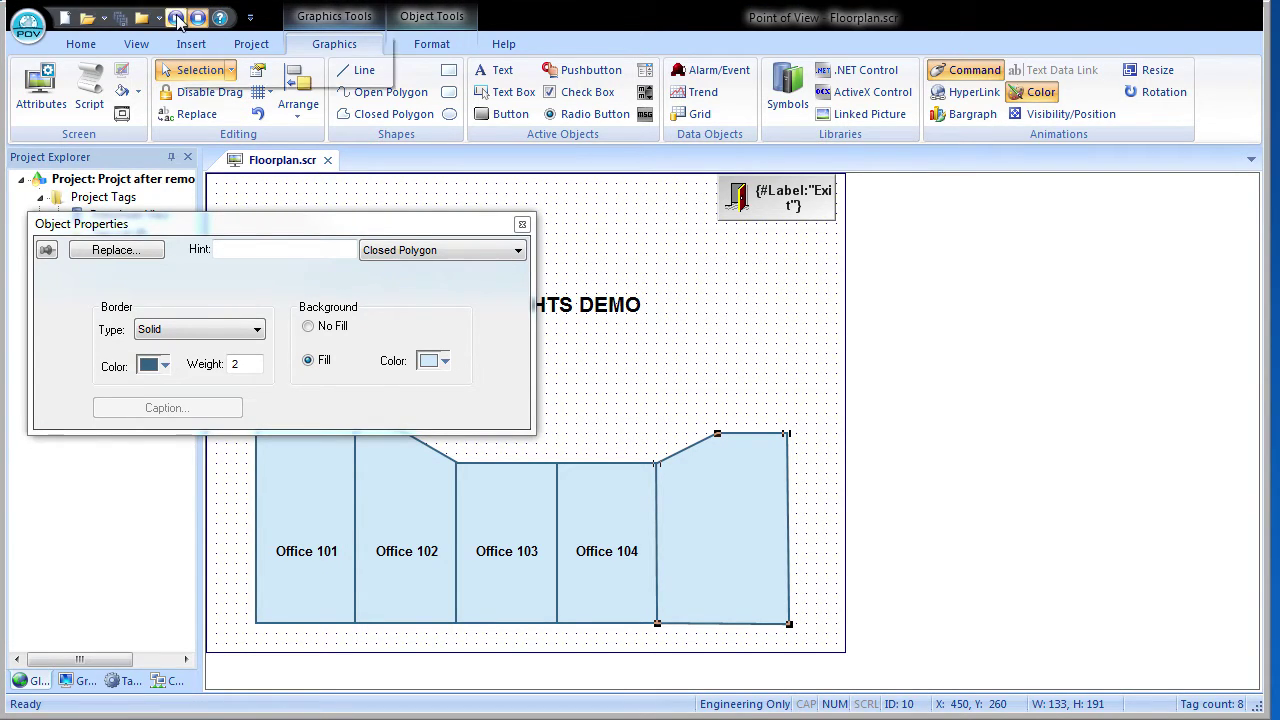
Run the project, toggle the new room's lights on and off several times, and exit the runtime
left_click(174, 18)
left_click(590, 493)
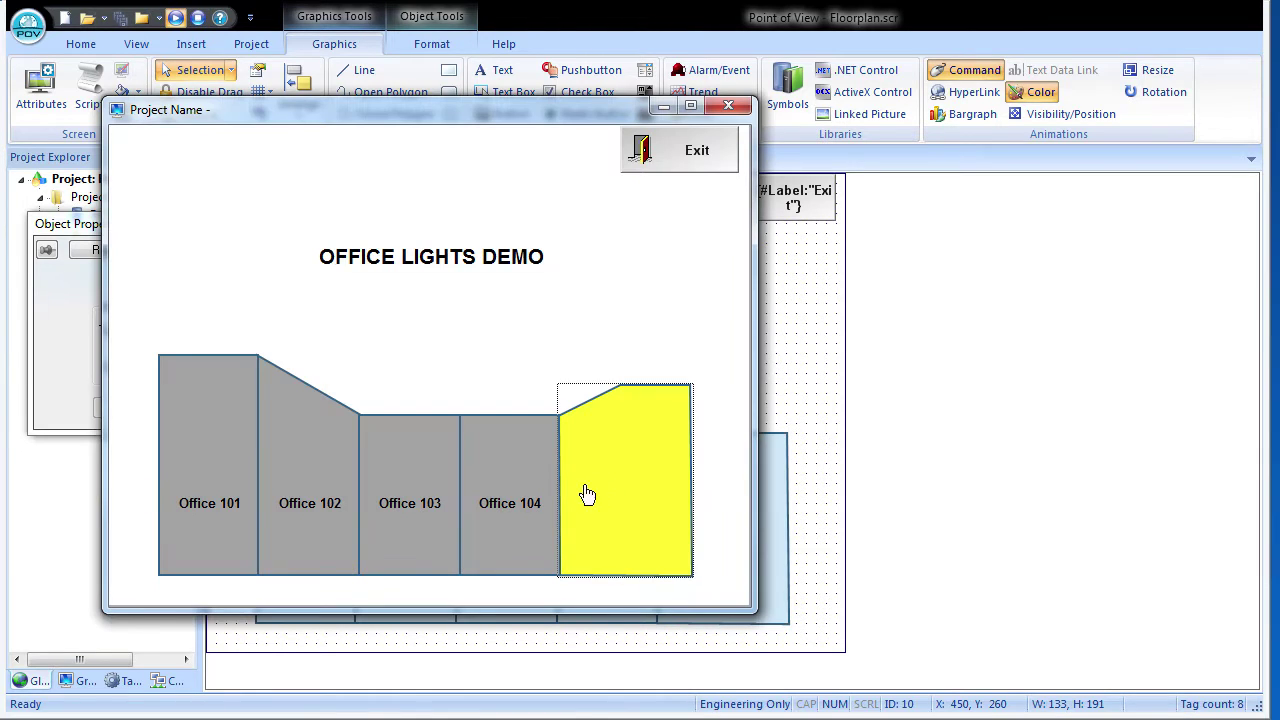
left_click(624, 486)
left_click(624, 486)
left_click(624, 486)
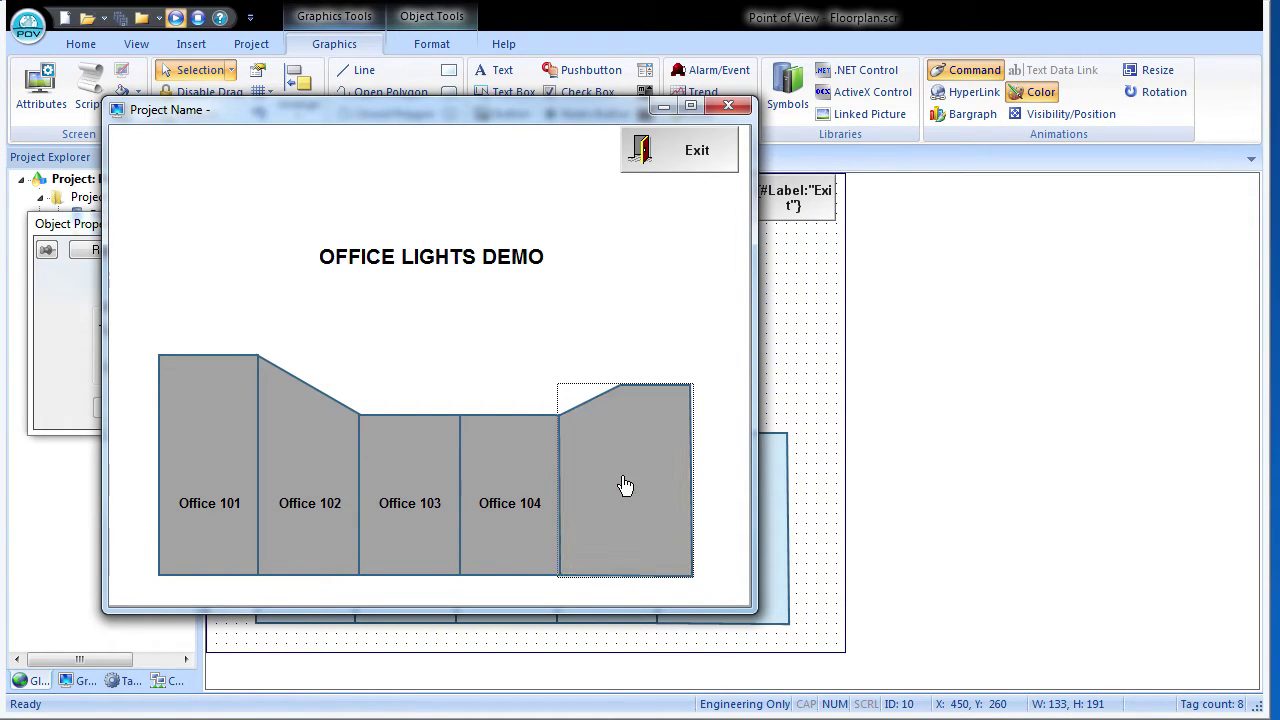
left_click(624, 486)
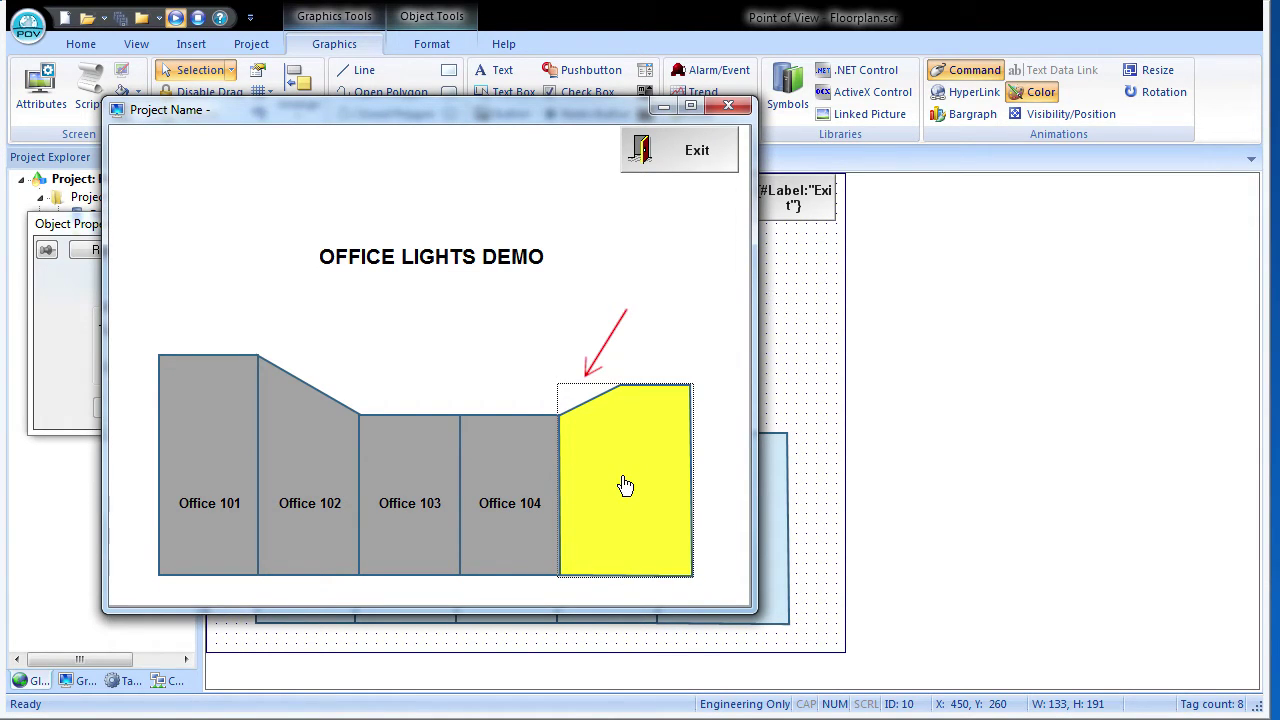
left_click(692, 151)
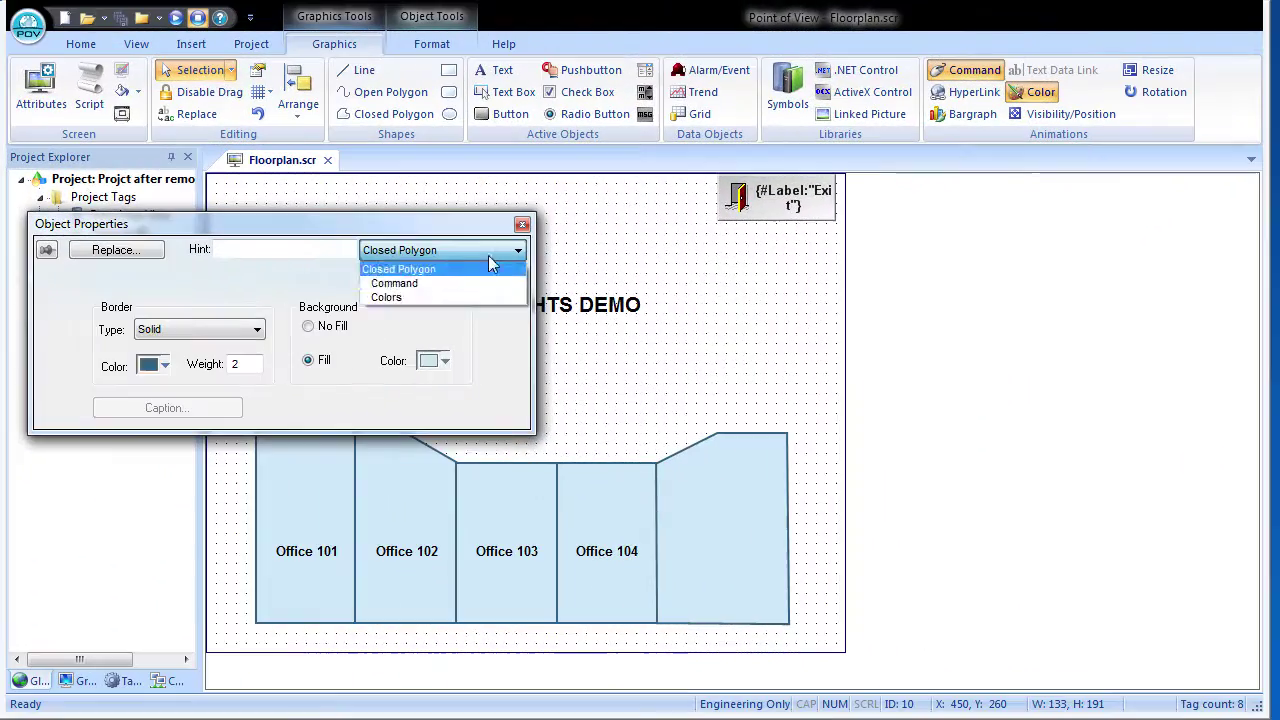
Turn off Enable Focus in the polygon's Command configuration and save the Floorplan screen
left_click(420, 282)
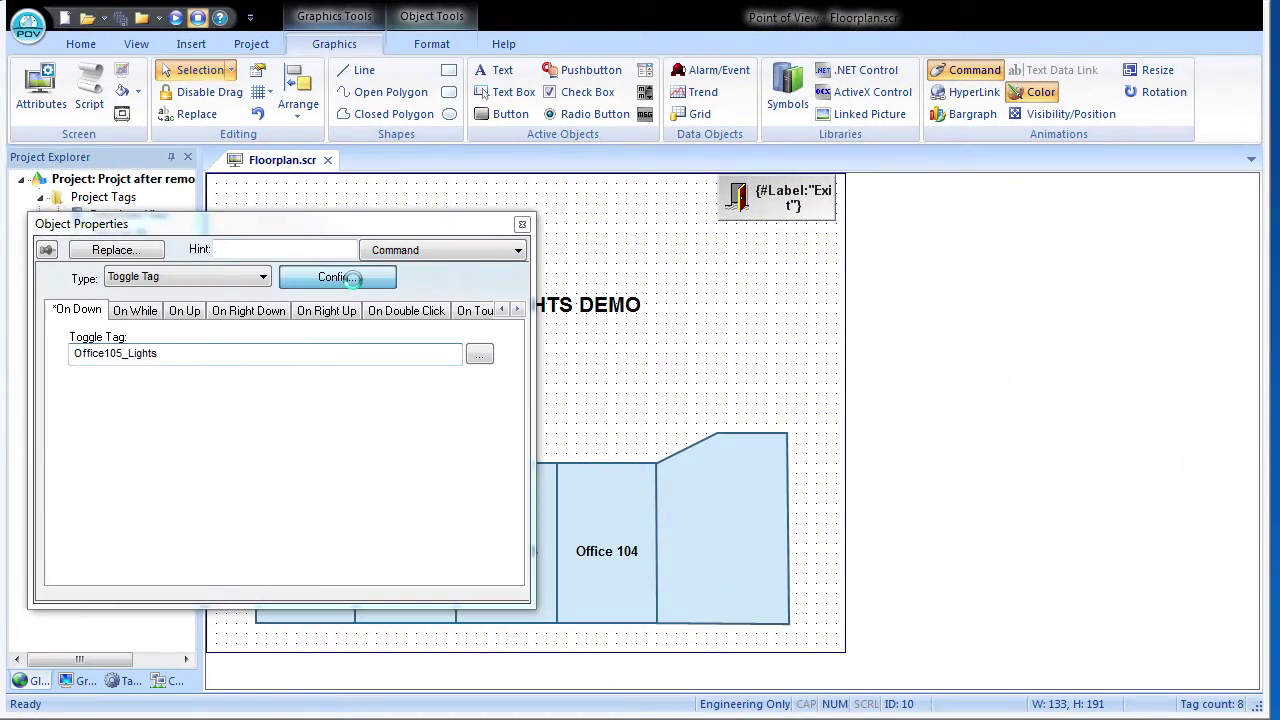
left_click(352, 278)
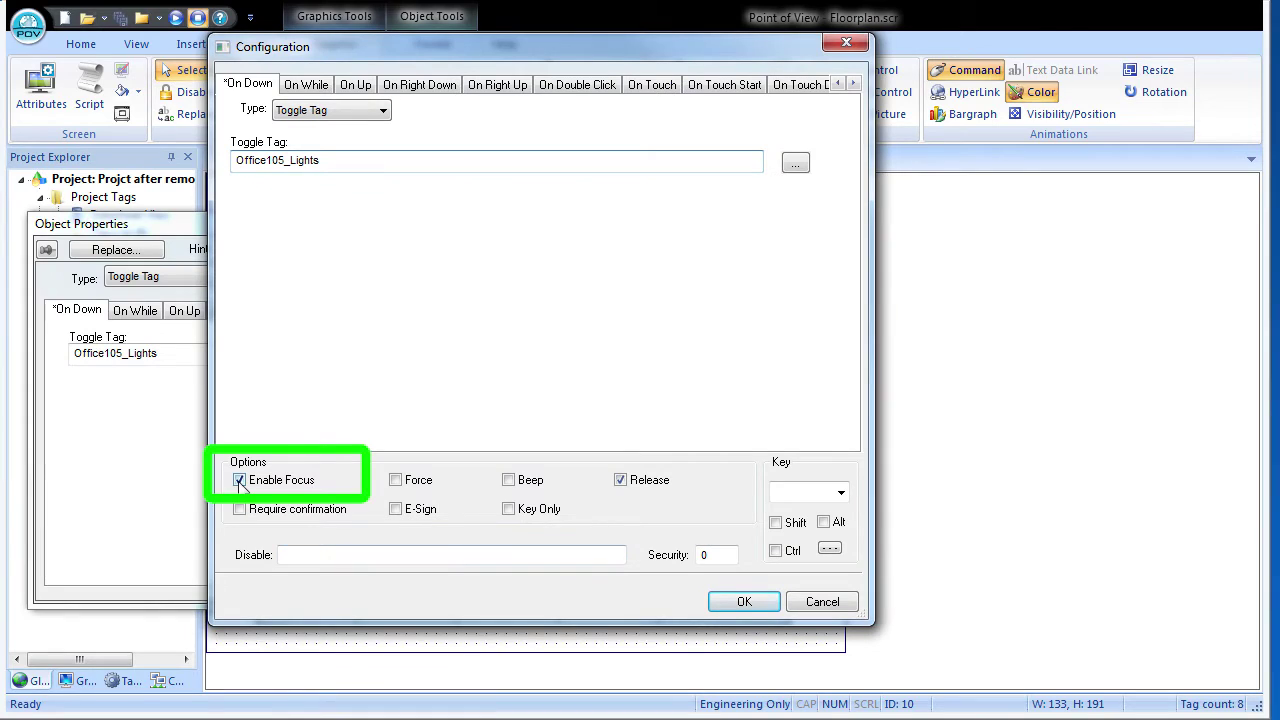
left_click(240, 481)
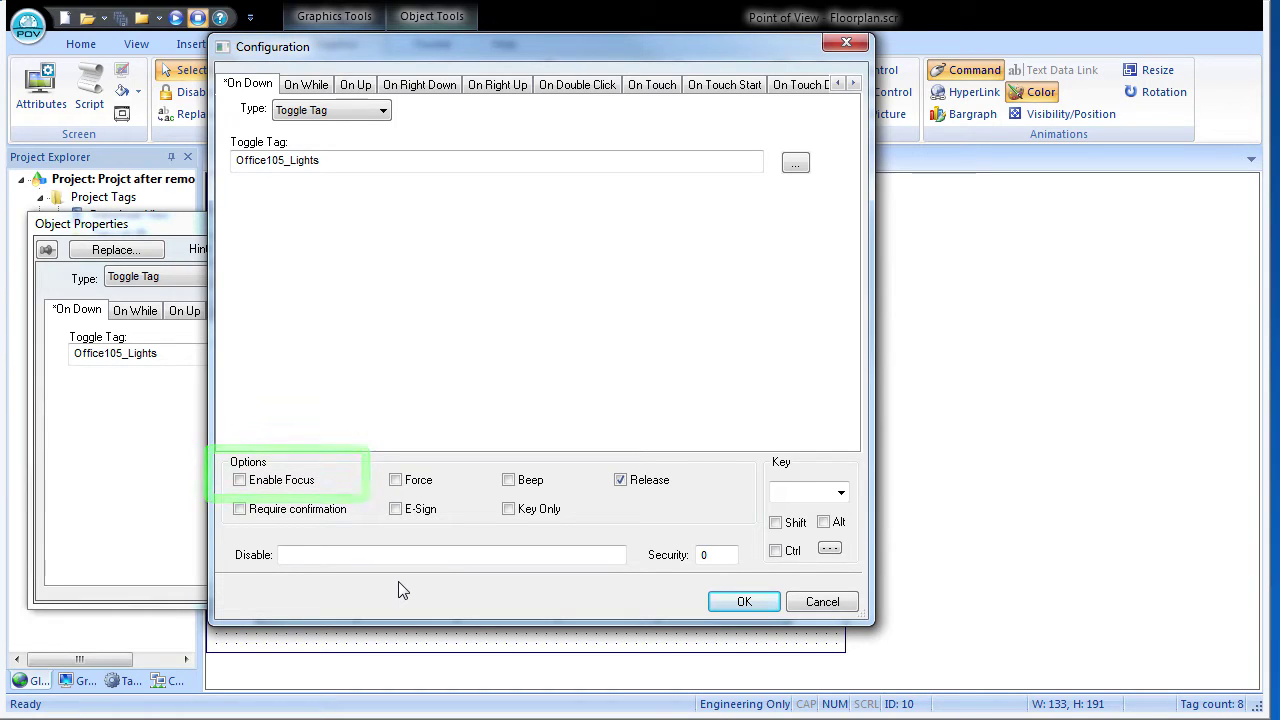
left_click(240, 482)
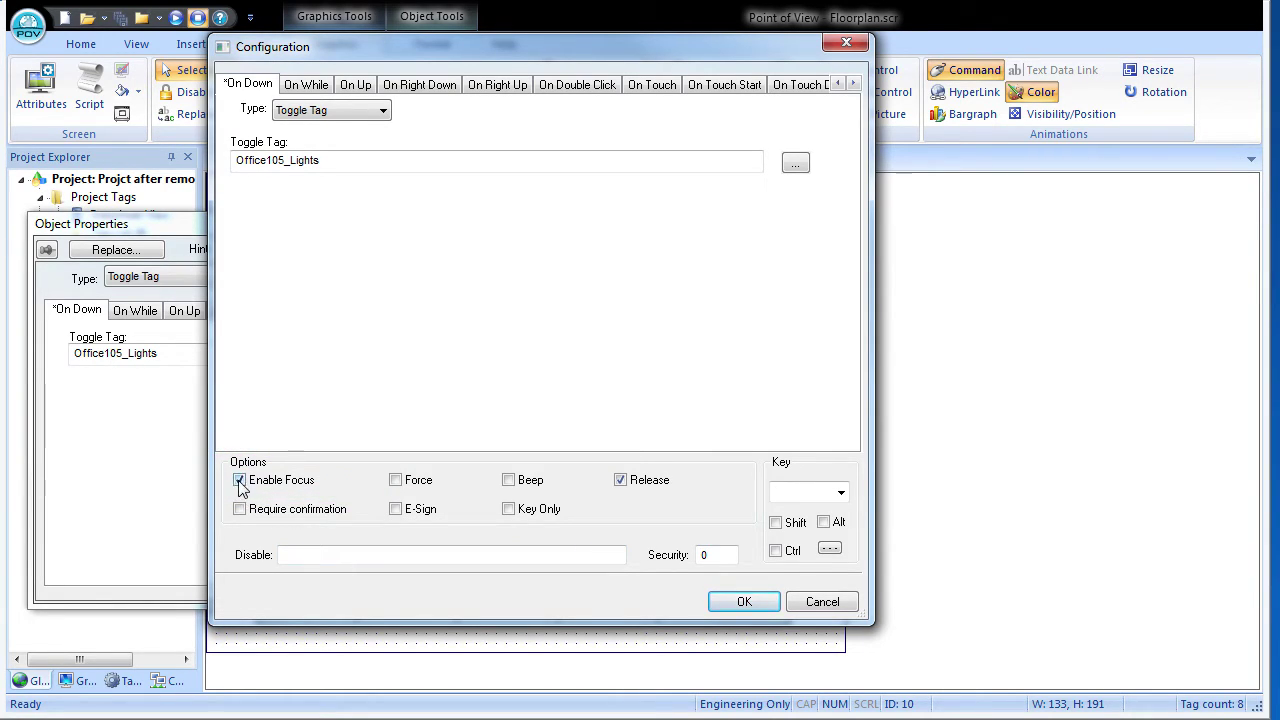
left_click(240, 481)
left_click(742, 602)
right_click(286, 162)
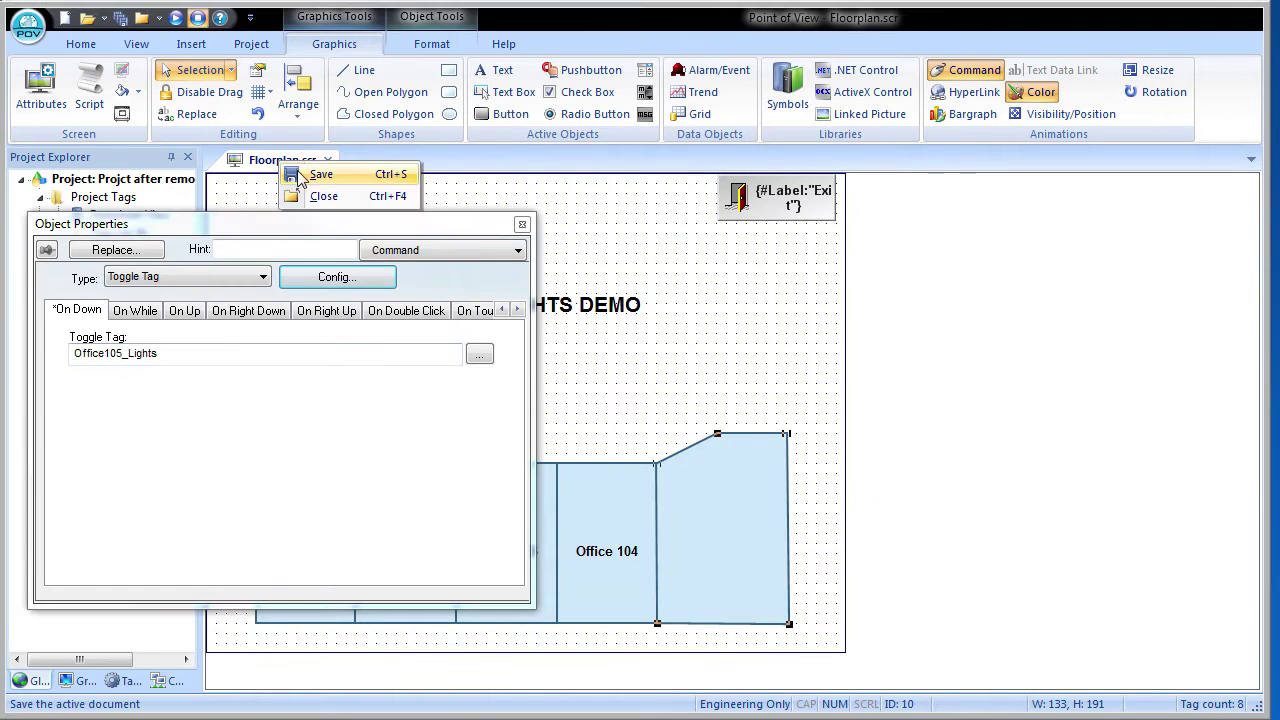
left_click(318, 175)
Run the project again, test the room's light toggle without the focus outline, and exit the runtime
left_click(175, 17)
left_click(837, 500)
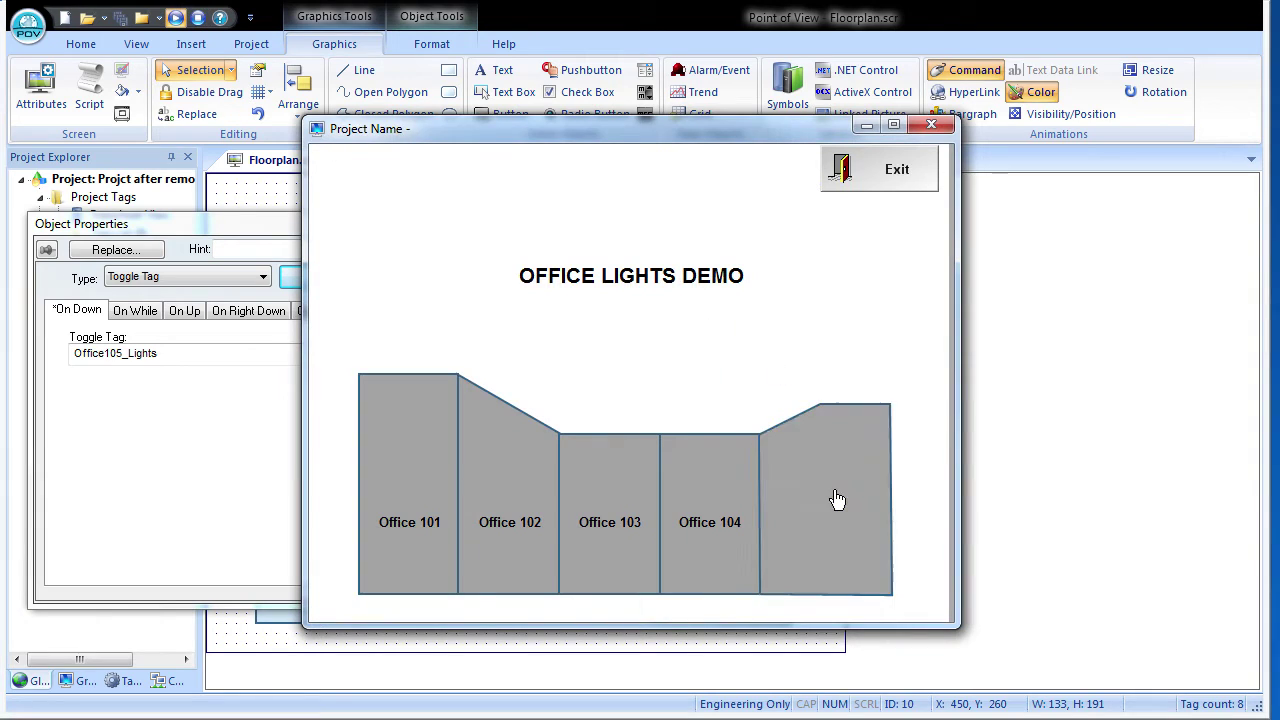
left_click(837, 500)
left_click(837, 500)
left_click(837, 500)
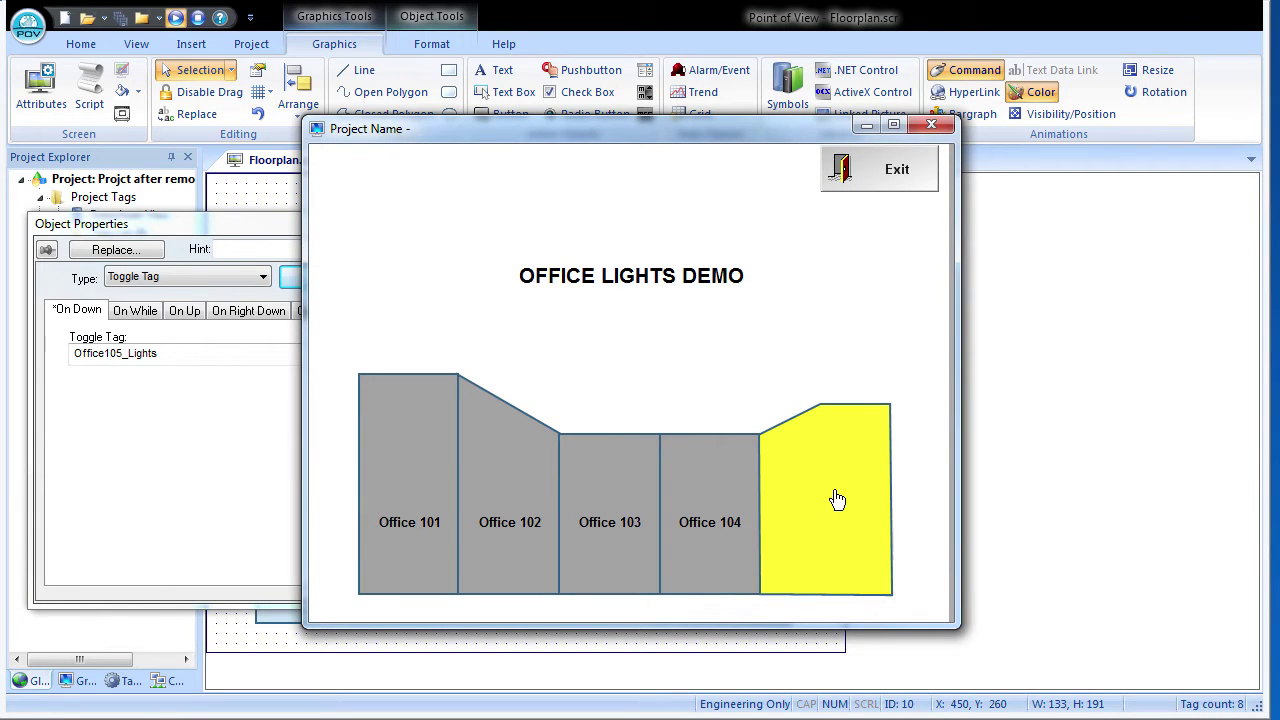
left_click(886, 180)
Draw a door line of weight 4 along the new room's slanted upper wall, about 41 wide and 21 high
left_click_drag(374, 232, 351, 182)
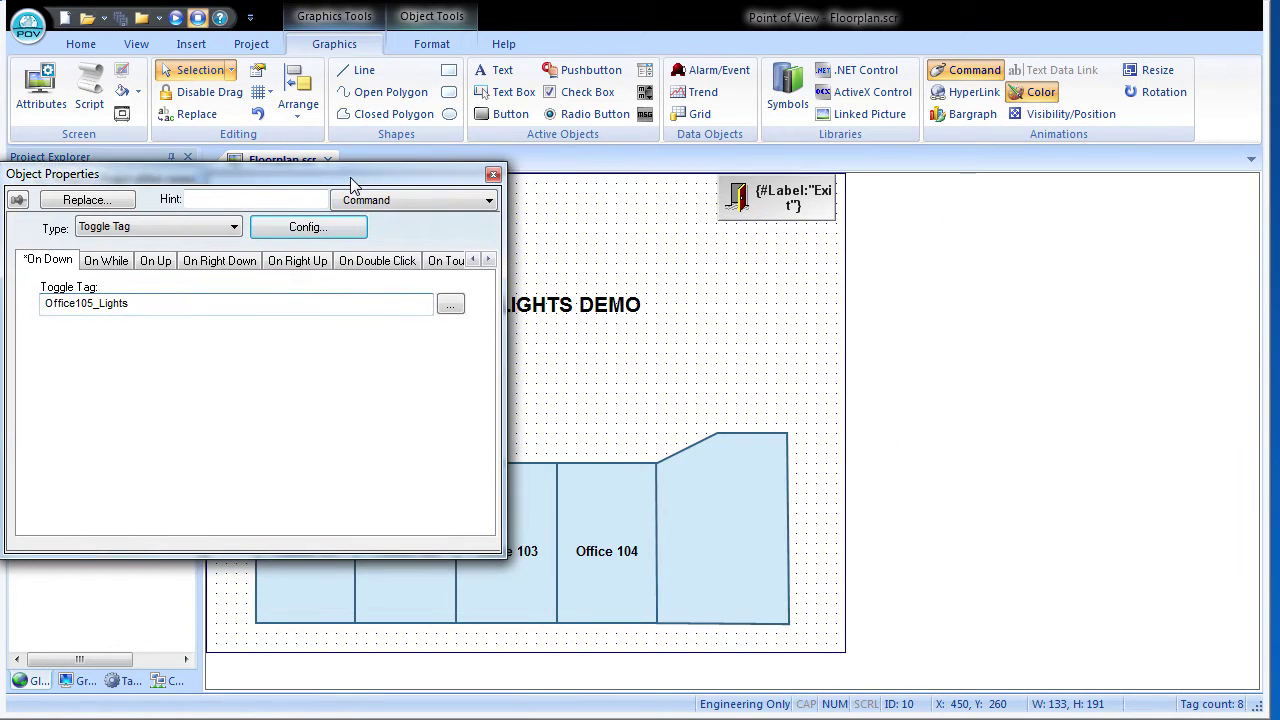
left_click(357, 70)
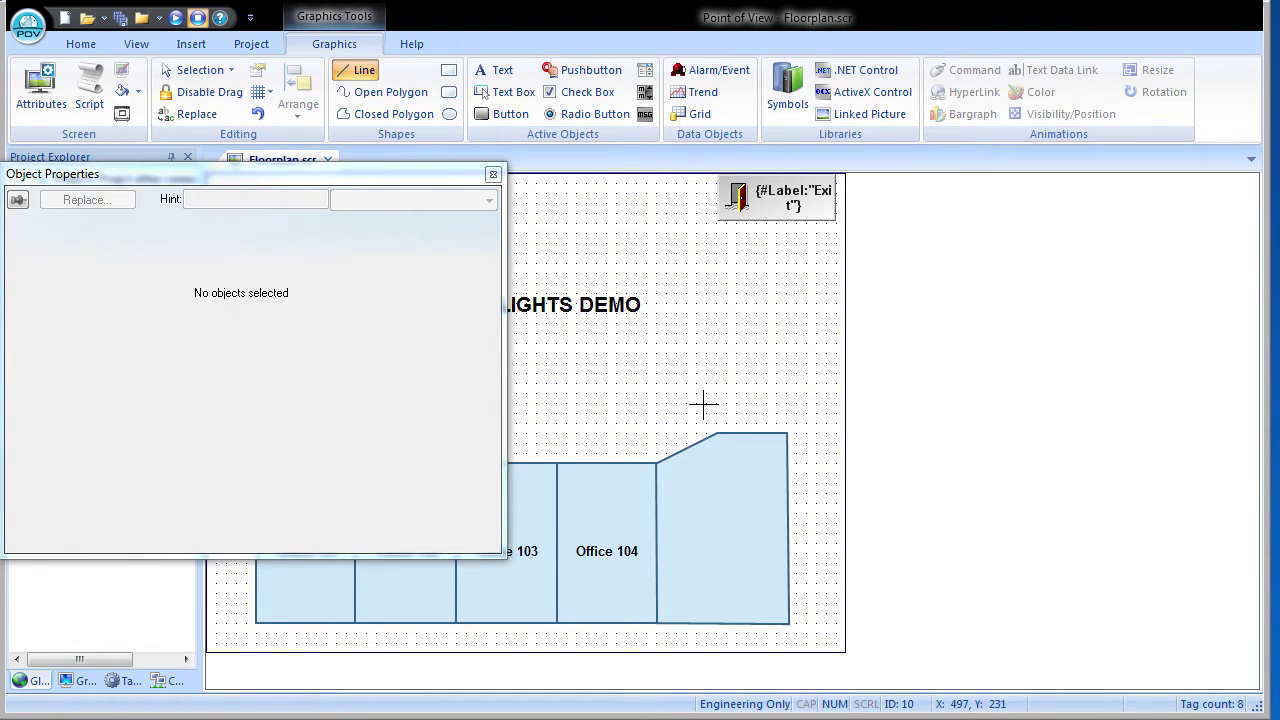
mouse_move(703, 404)
left_mouse_down()
mouse_move(652, 406)
mouse_move(666, 404)
left_mouse_up()
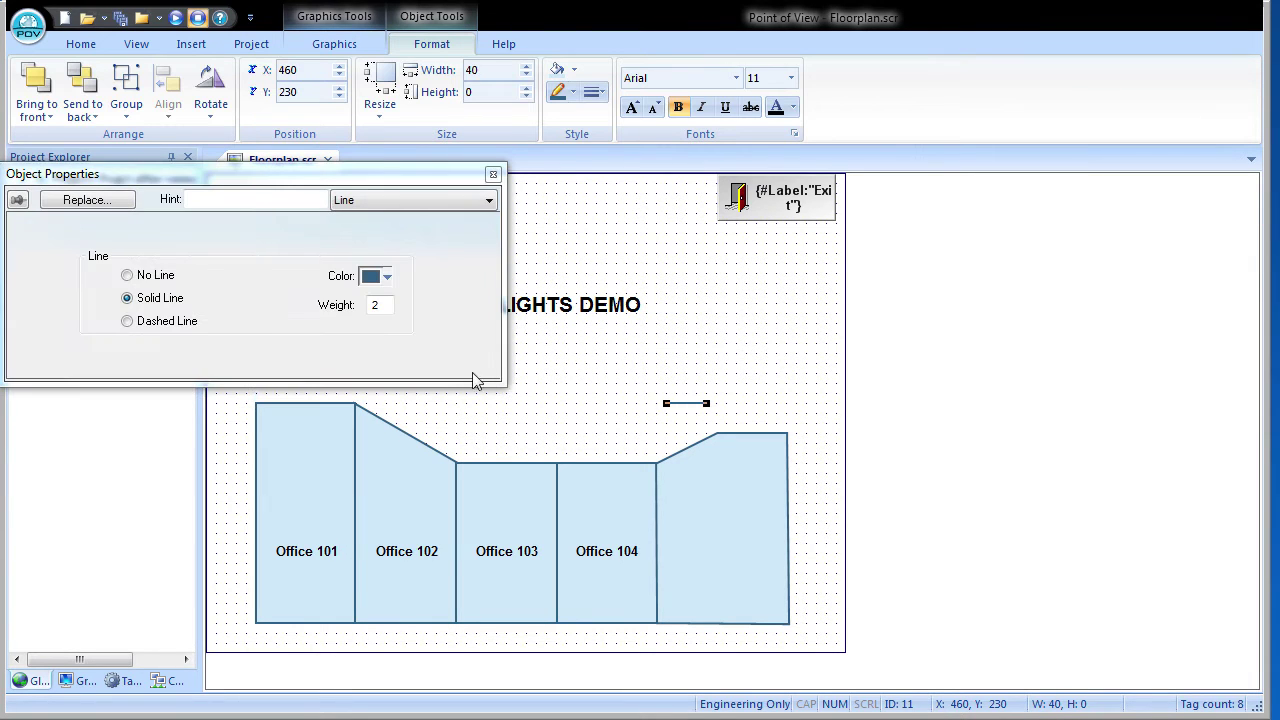
double_click(372, 305)
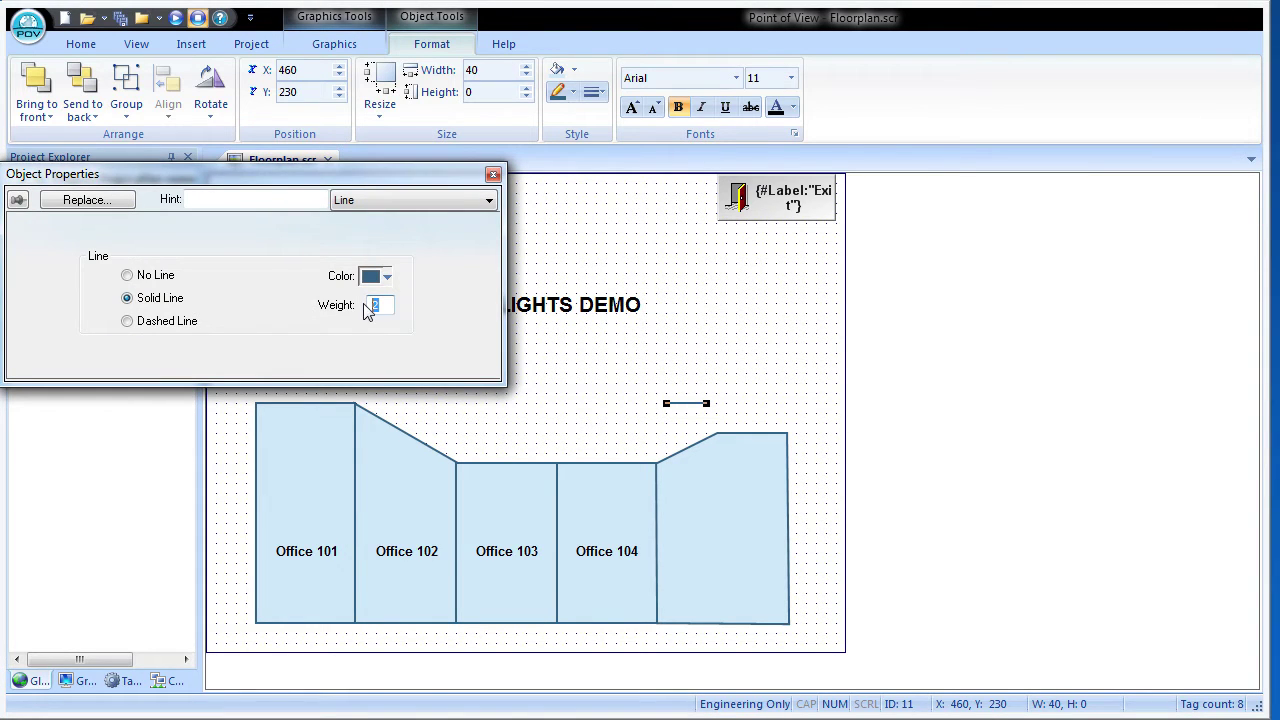
type("4")
left_click_drag(686, 405, 664, 456)
Enable the Command, Color and Rotation animations for the door line
left_click(330, 46)
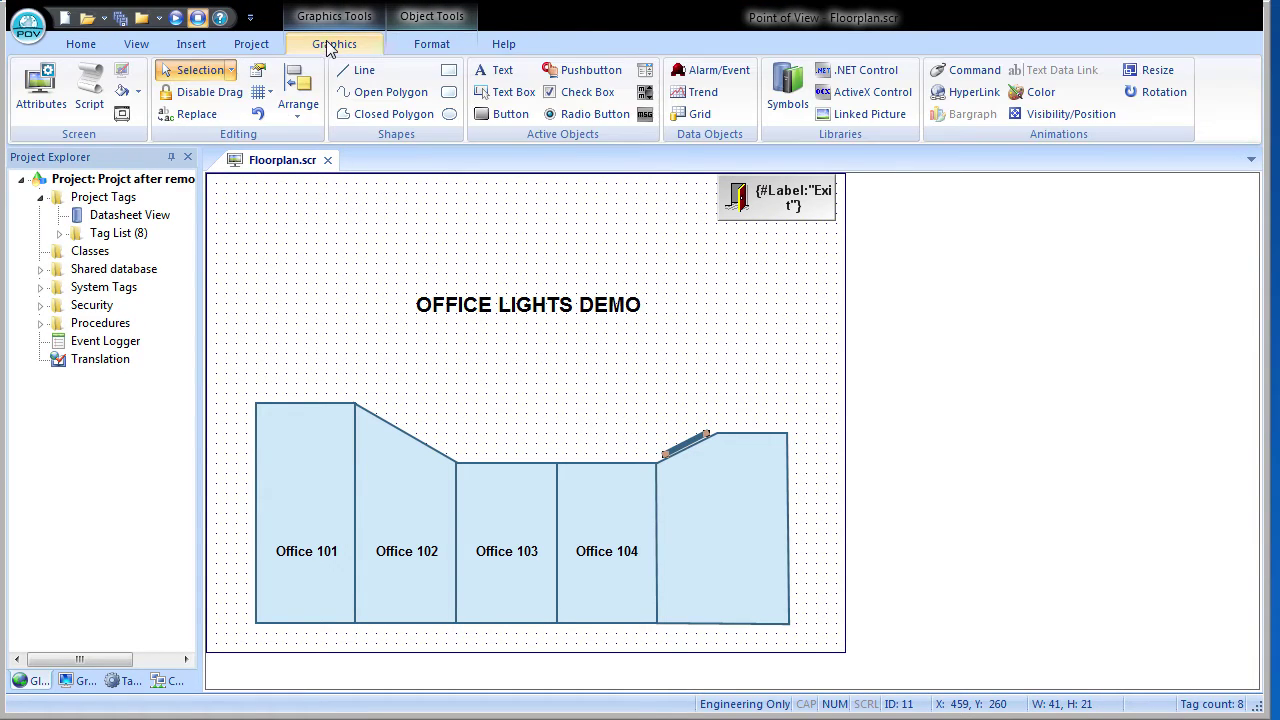
left_click(962, 71)
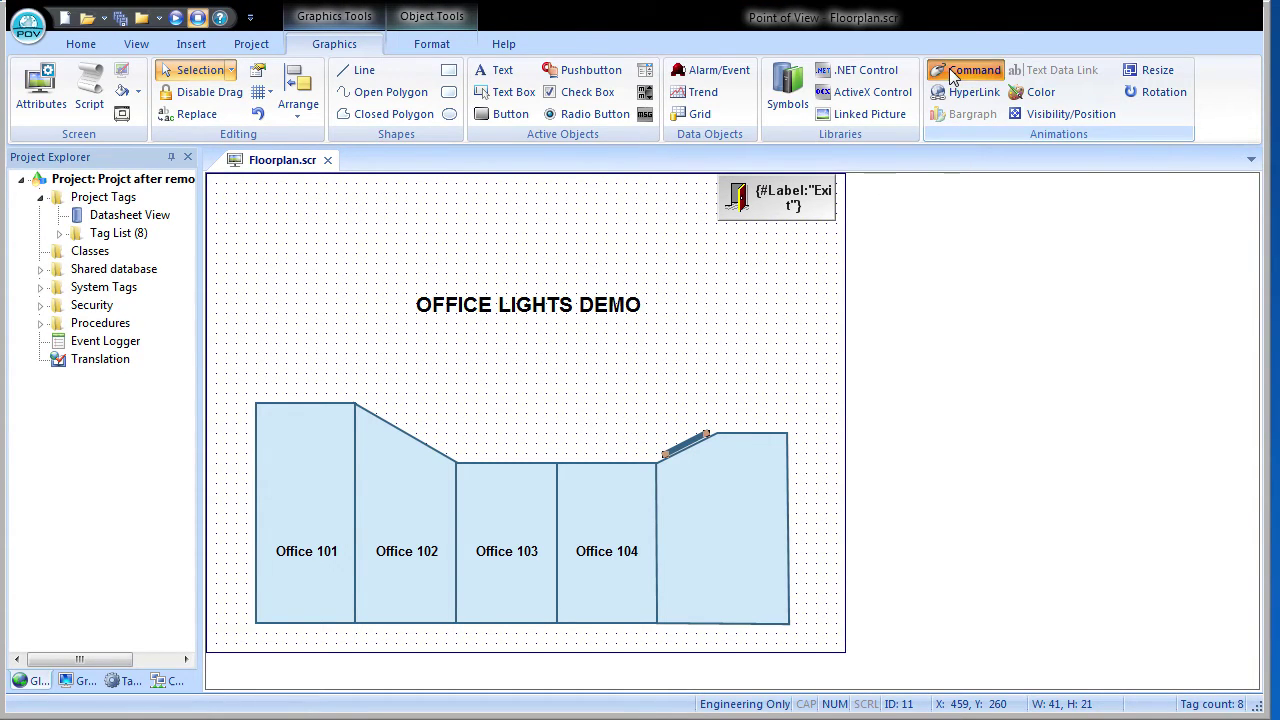
left_click(1028, 97)
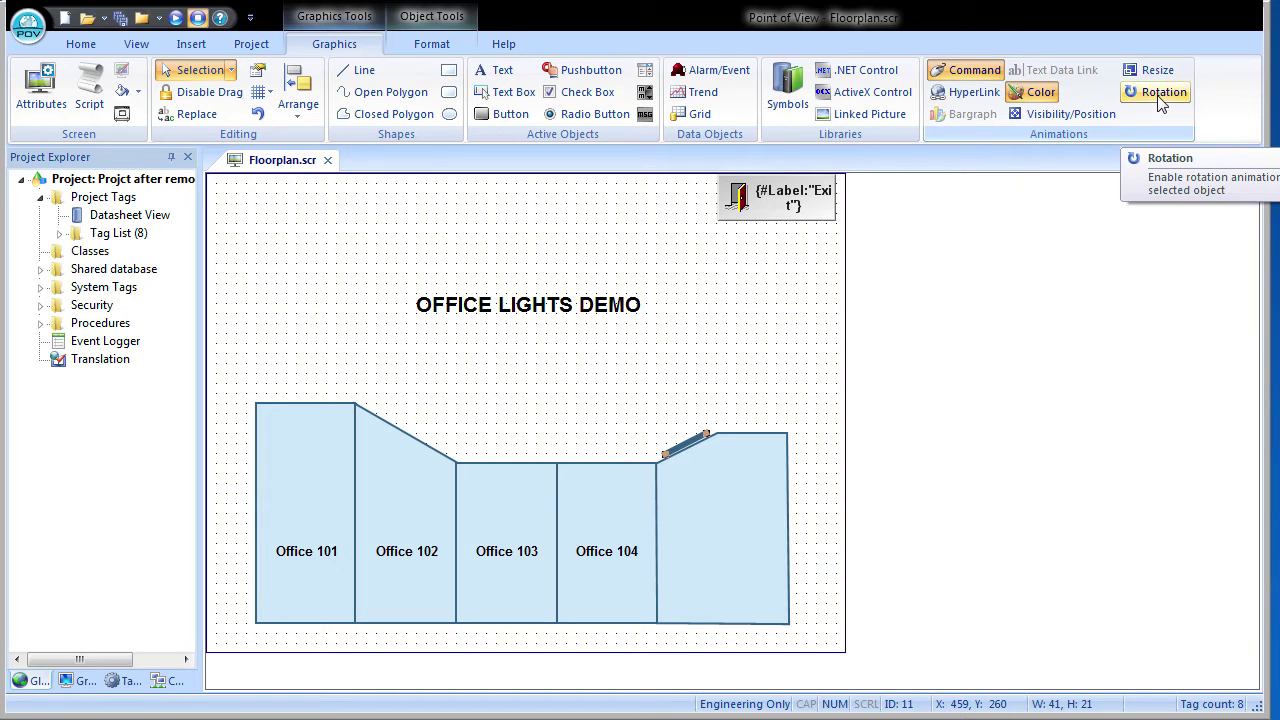
left_click(1160, 104)
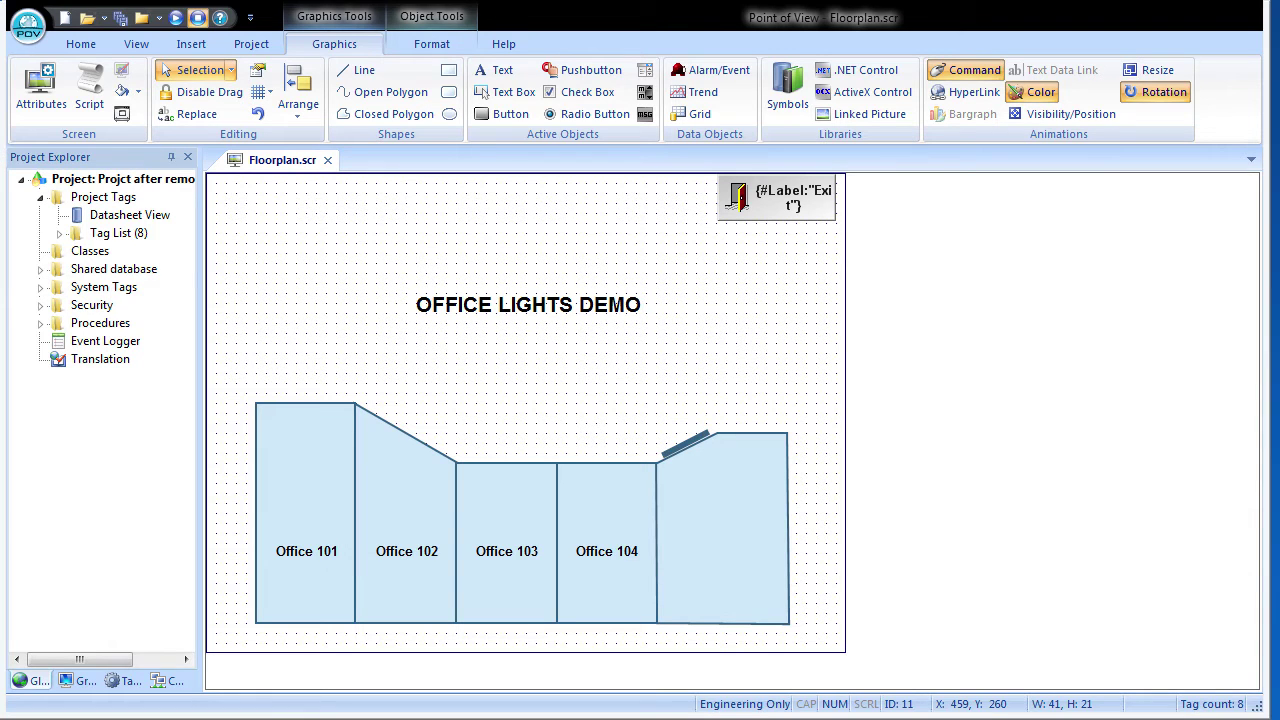
Configure the door line's Command animation as Toggle Tag on the On Down event with the tag Door105_Lock
double_click(698, 455)
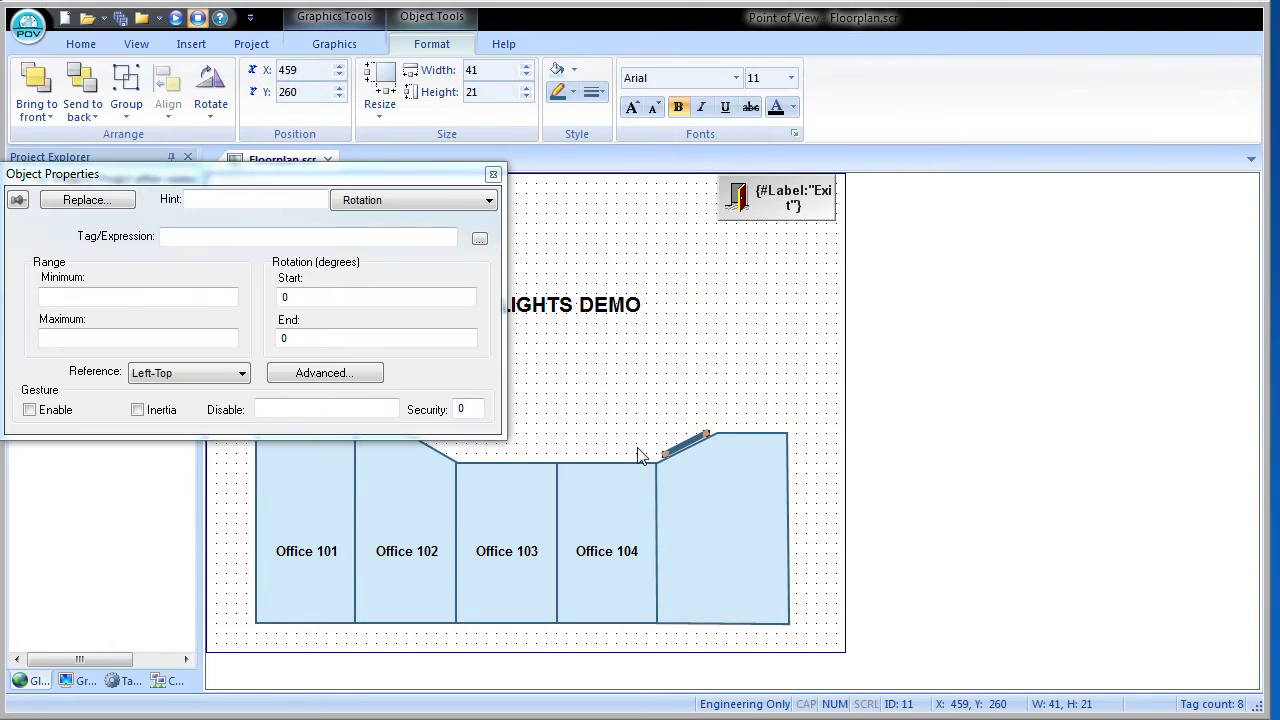
left_click(489, 201)
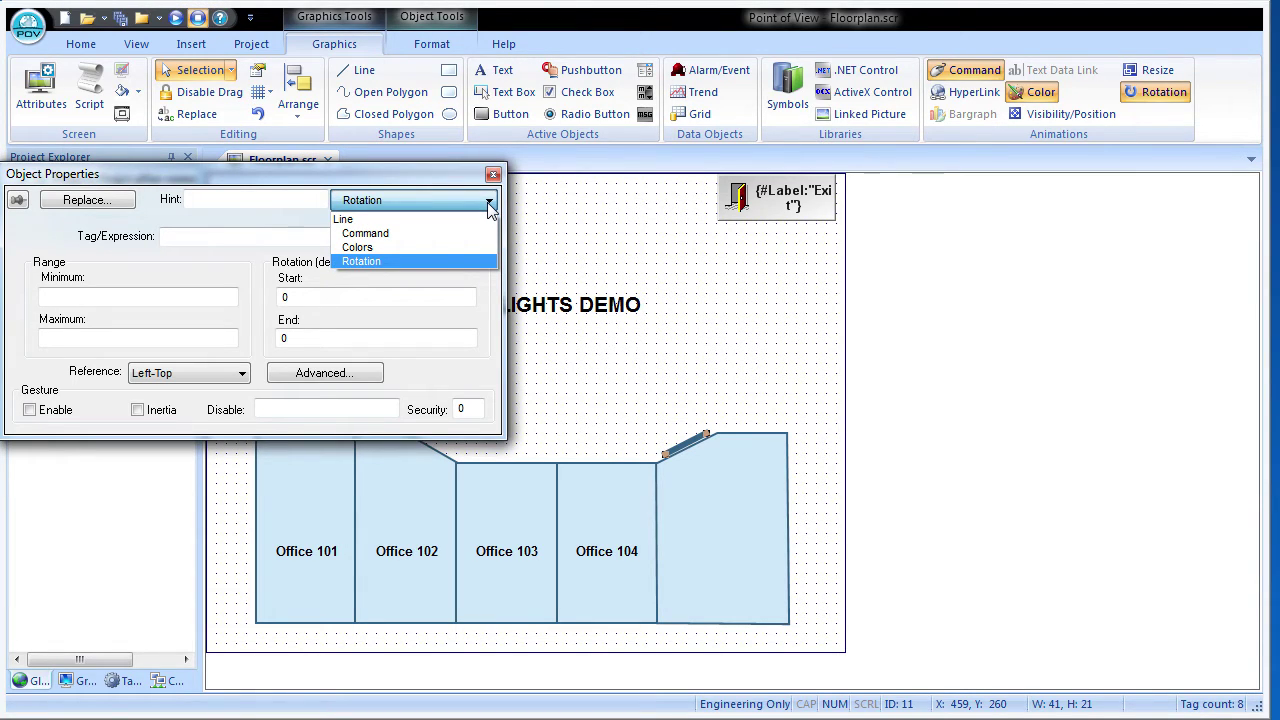
left_click(488, 203)
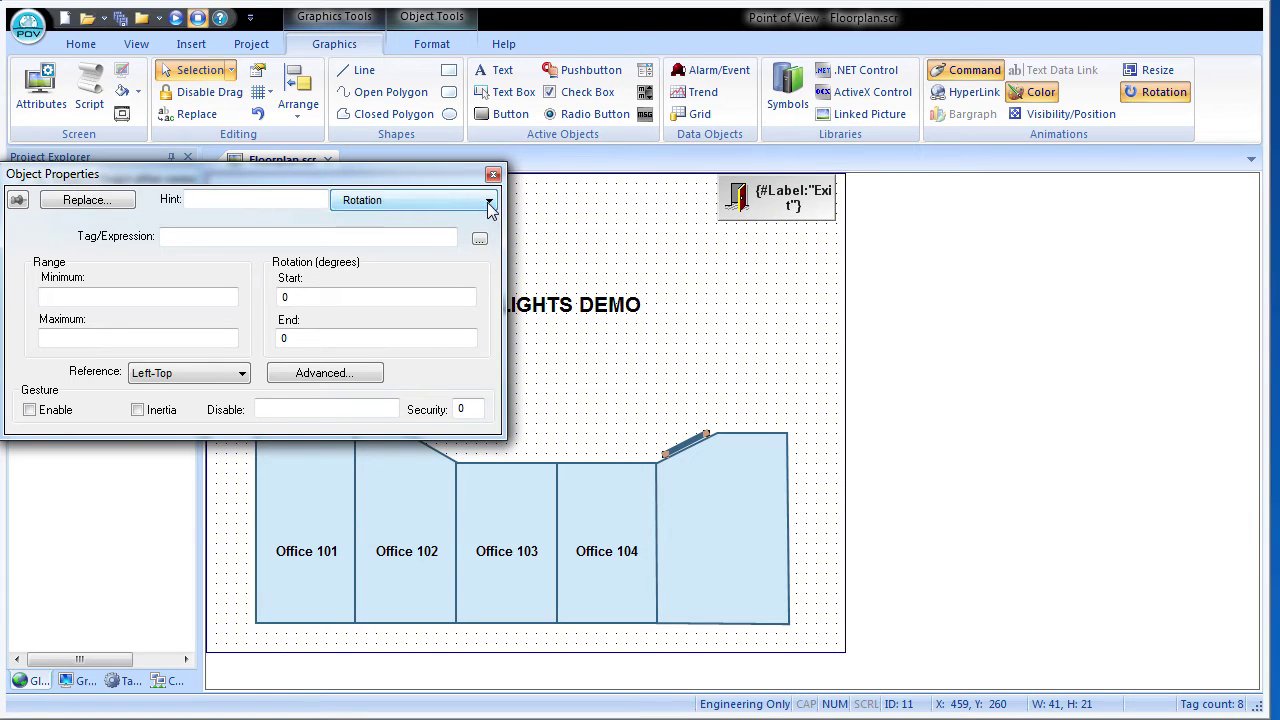
left_click(486, 204)
left_click(366, 233)
left_click(190, 226)
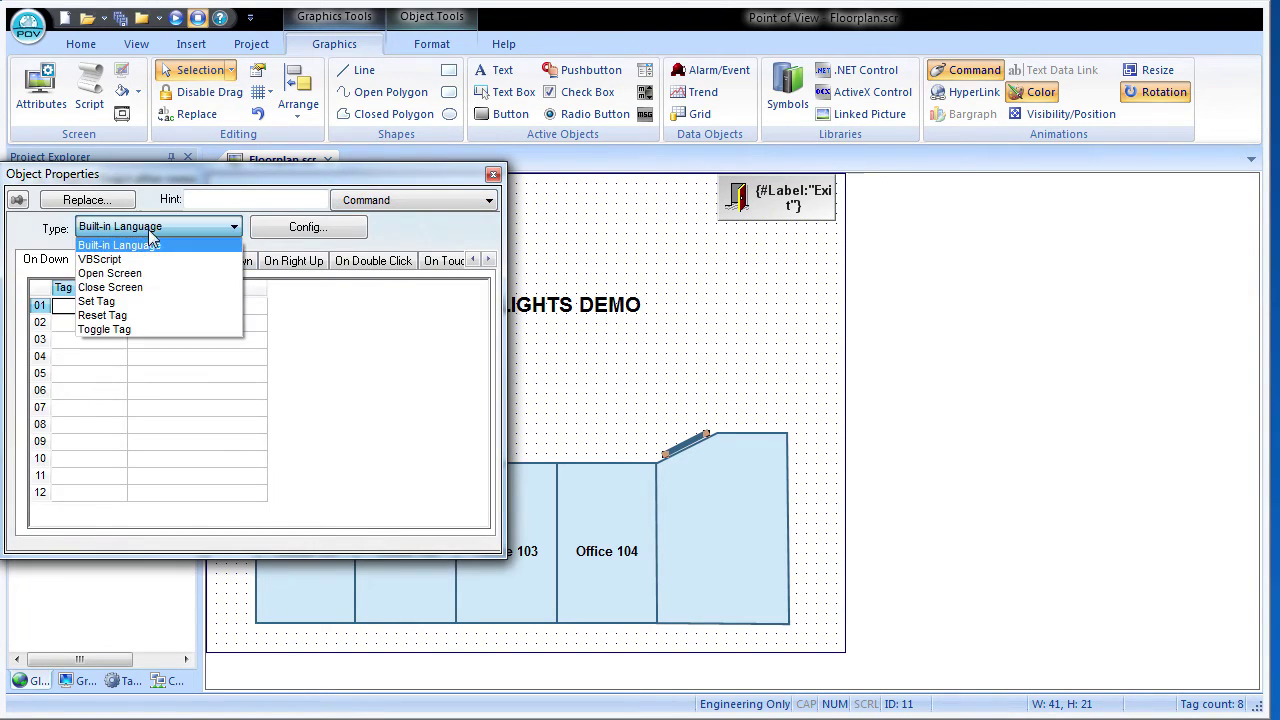
left_click(115, 332)
left_click(97, 305)
type("Door10")
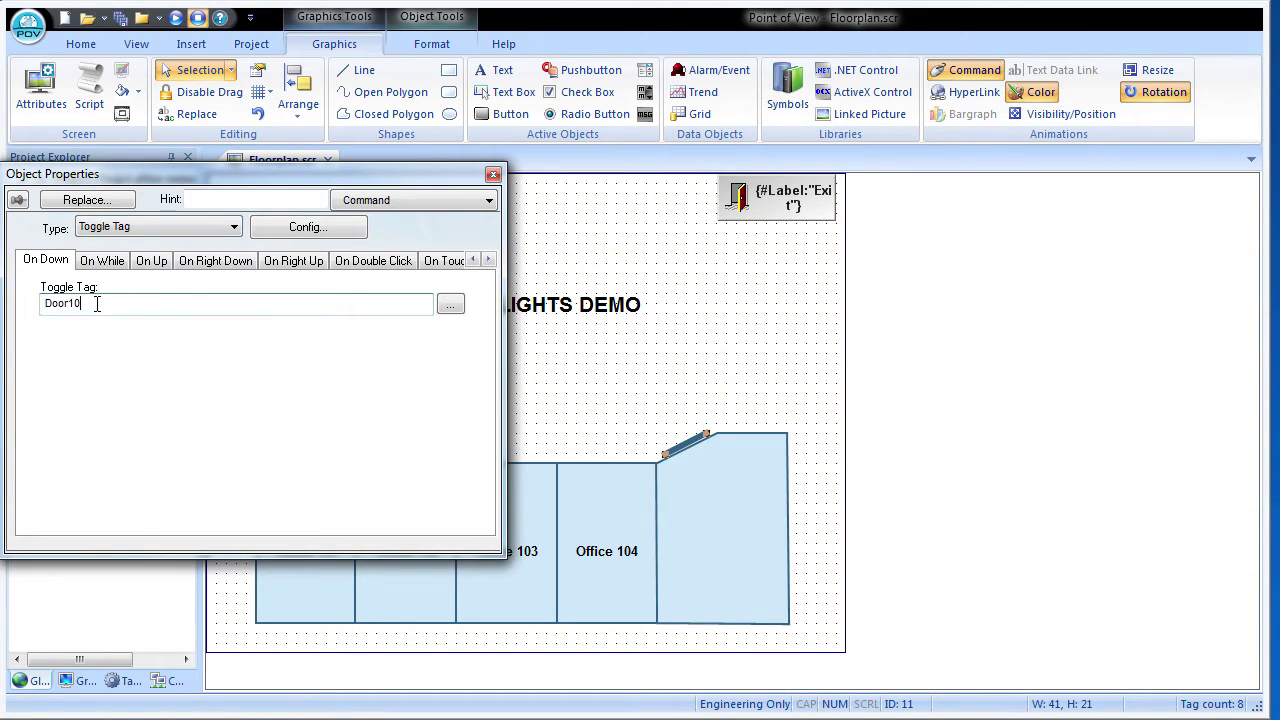
type("5_Lock")
key("Return")
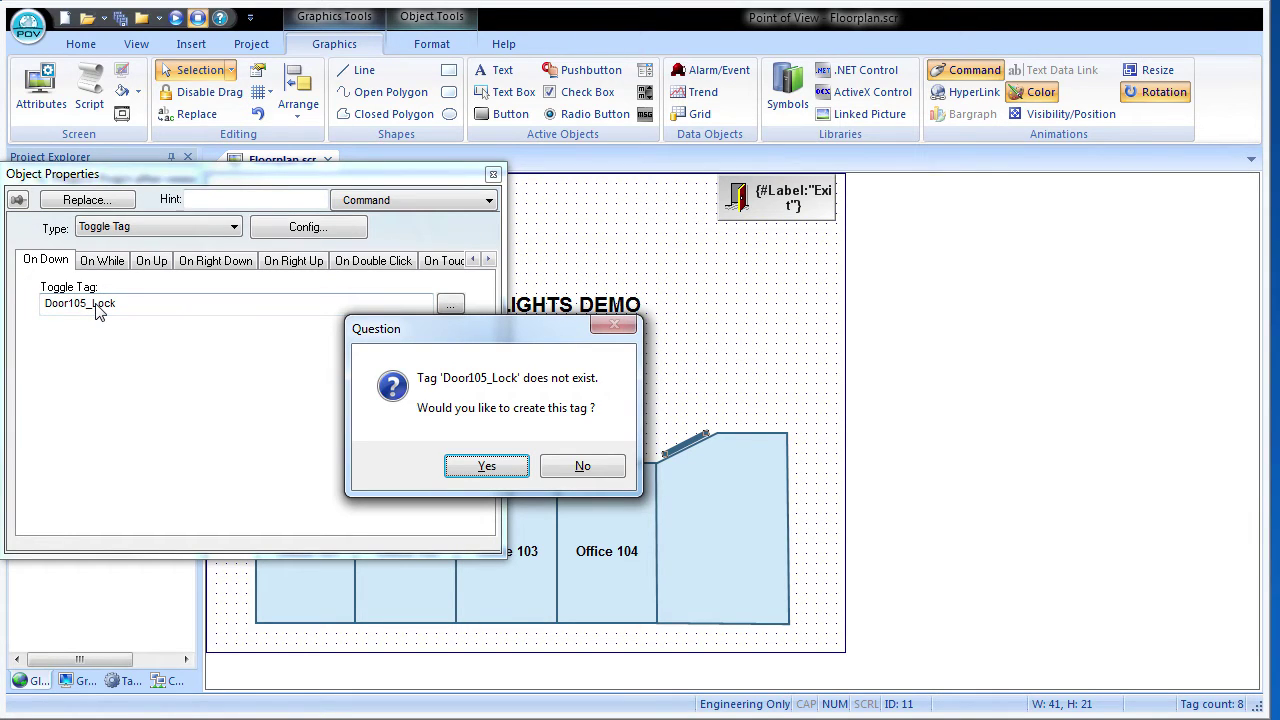
Create the missing tag Door105_Lock as a Boolean with Server scope
left_click(485, 466)
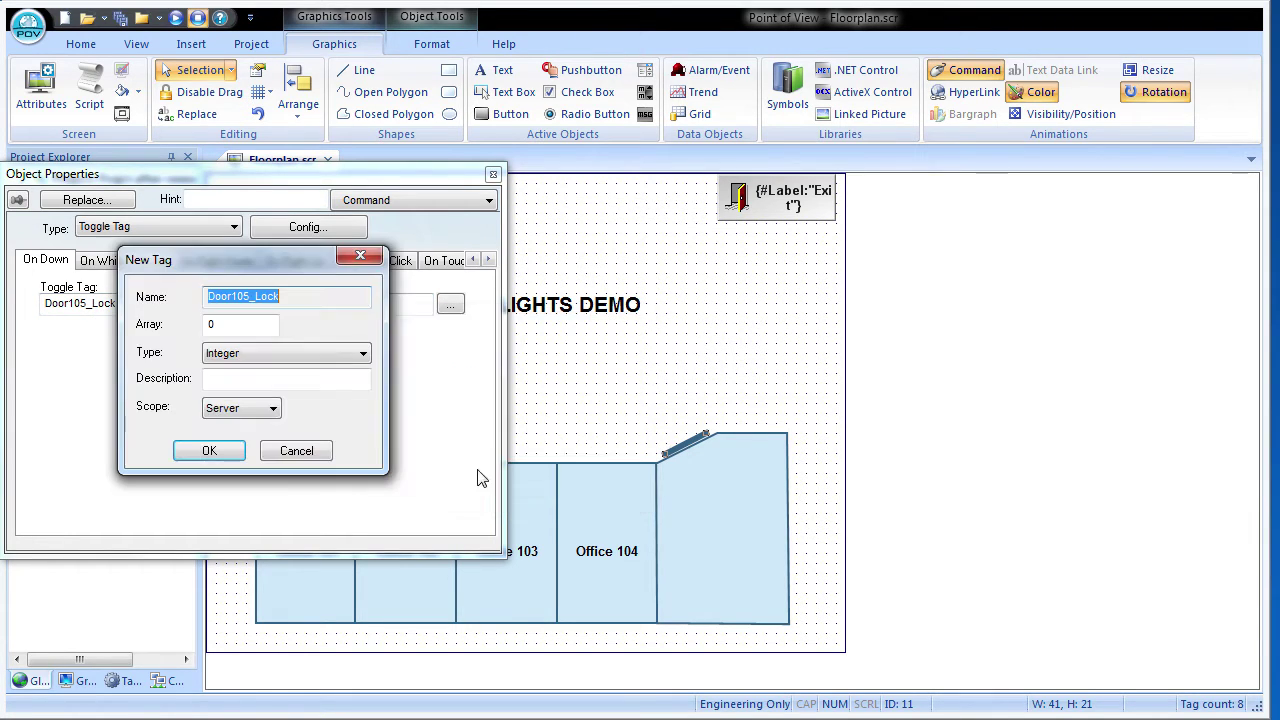
left_click(277, 355)
left_click(240, 373)
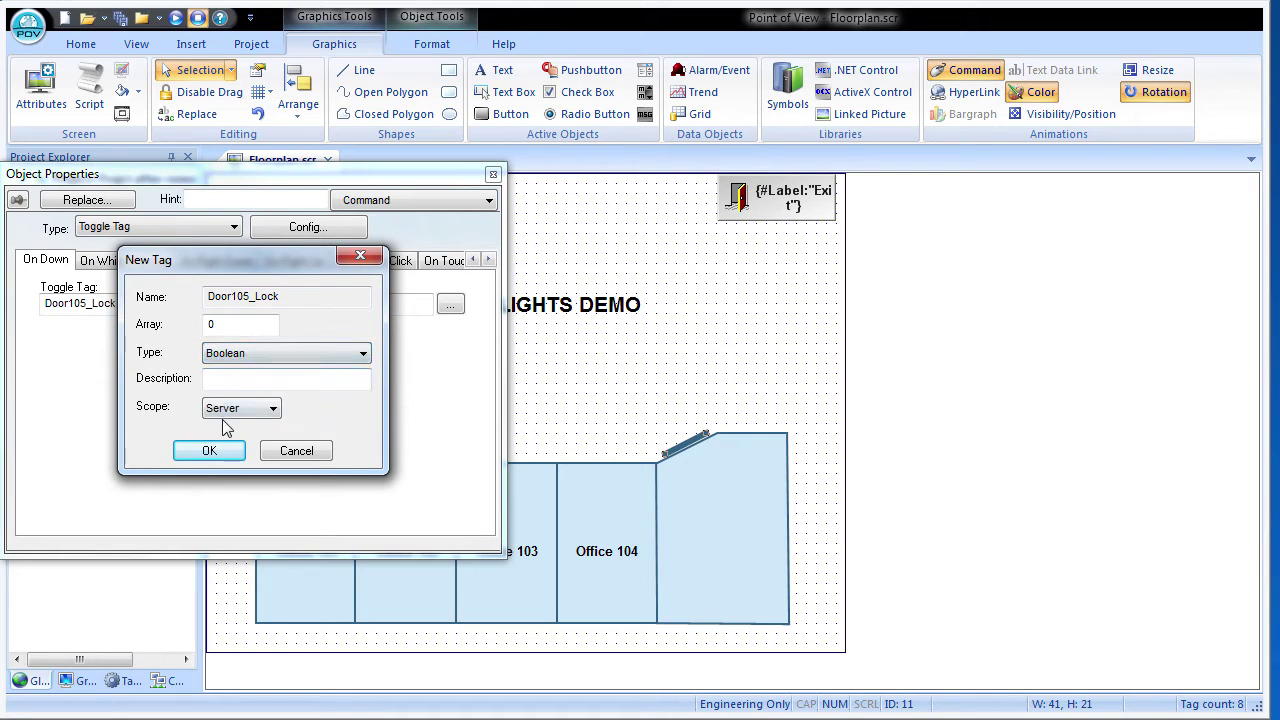
left_click(211, 450)
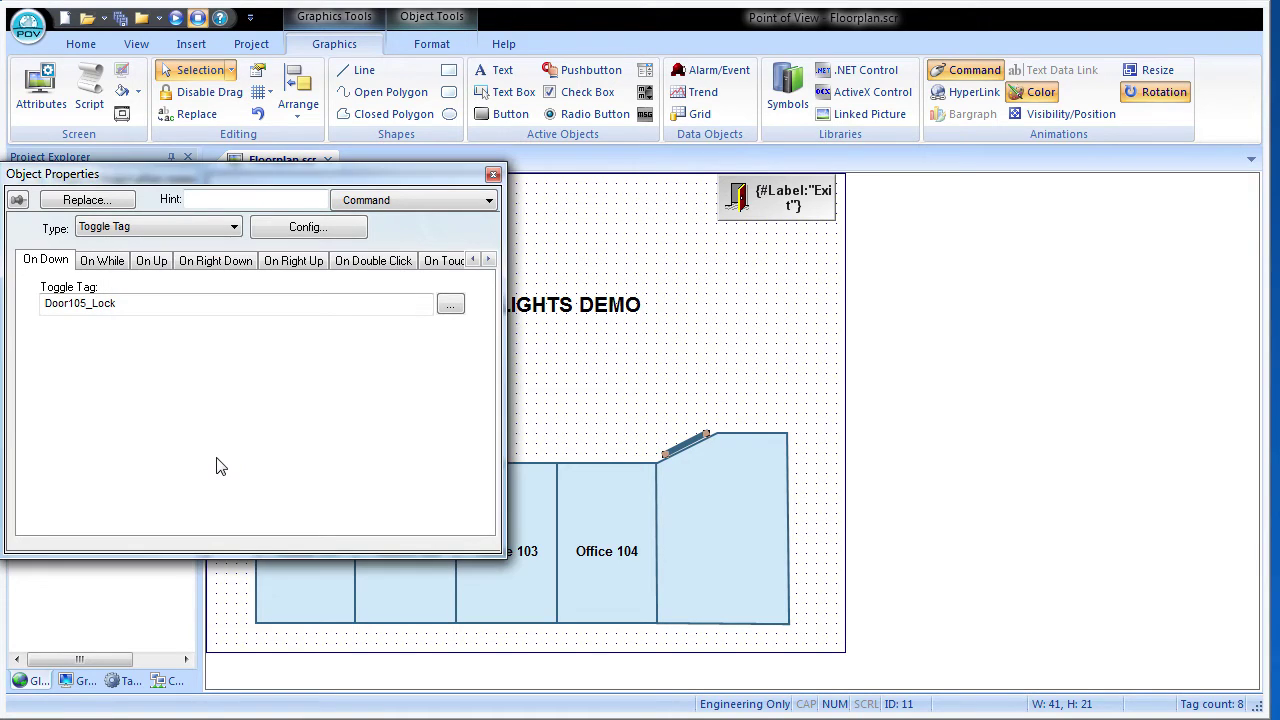
Set the door line's Color animation to change by limit on Door105_Lock, with red for 0 and green for 1
left_click(489, 201)
left_click(400, 247)
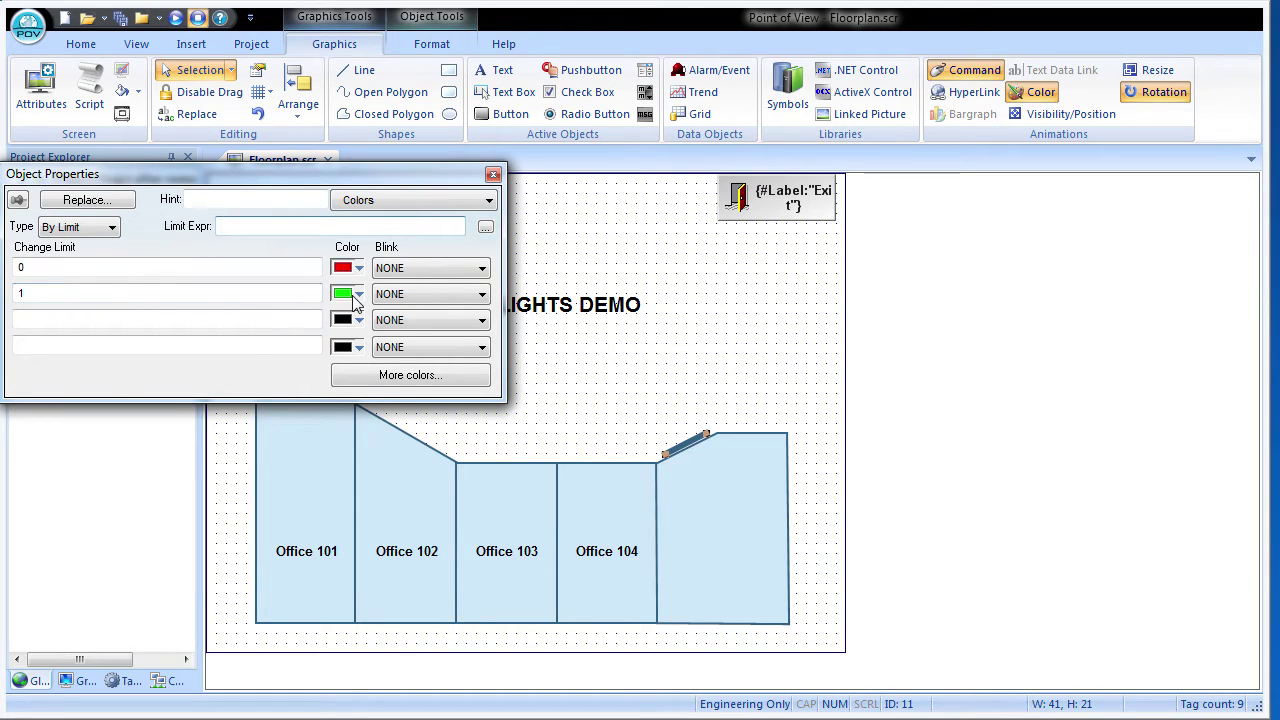
left_click(485, 231)
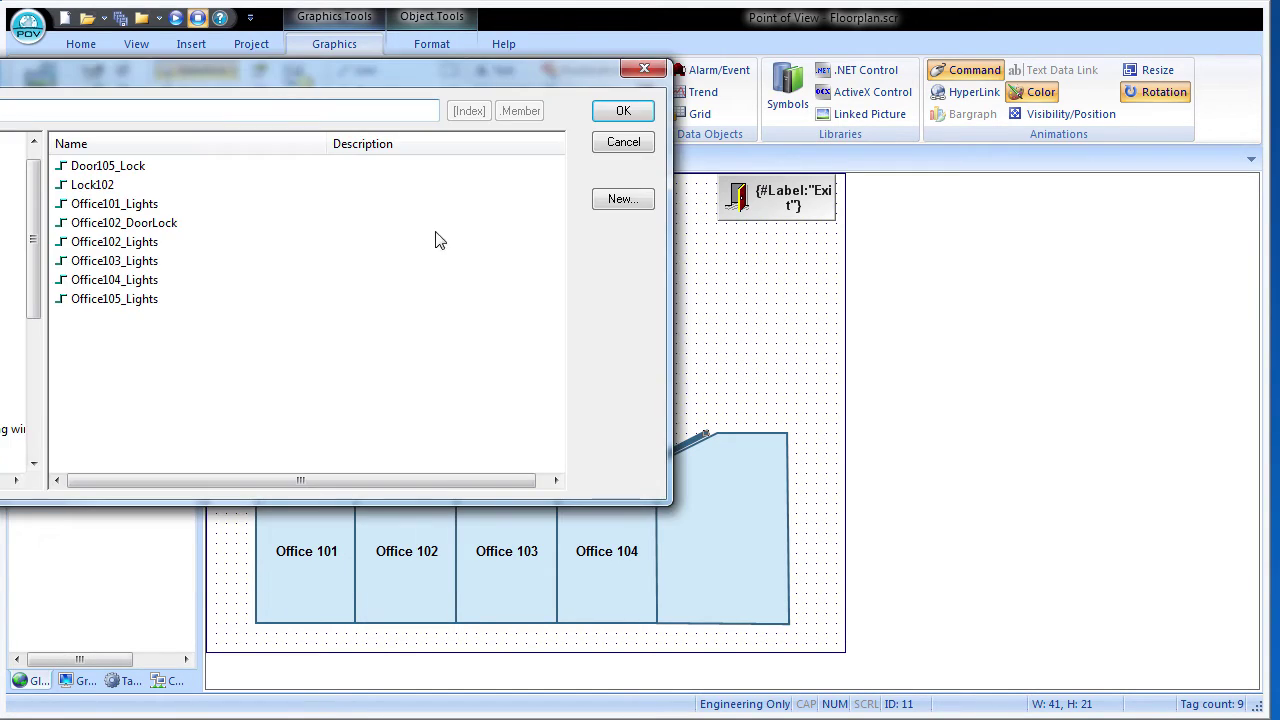
double_click(106, 167)
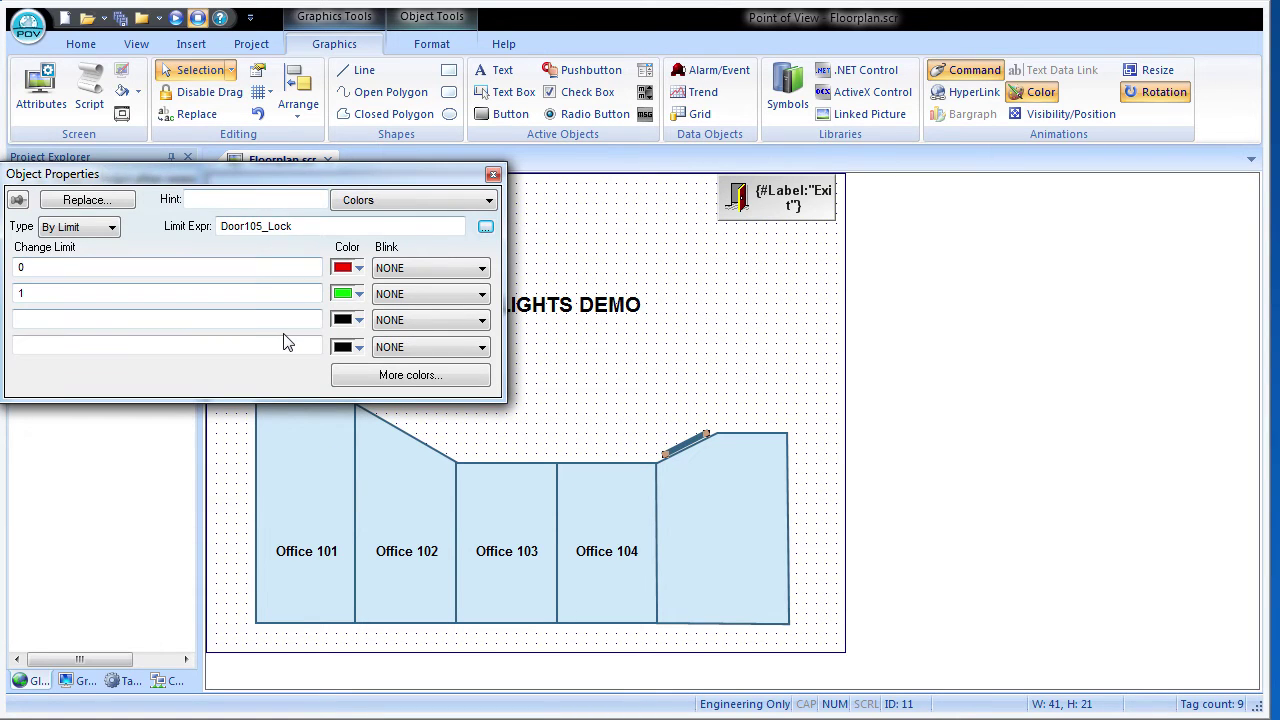
Set the reference point of the door line's Rotation animation to Right-Top
left_click(489, 203)
left_click(436, 261)
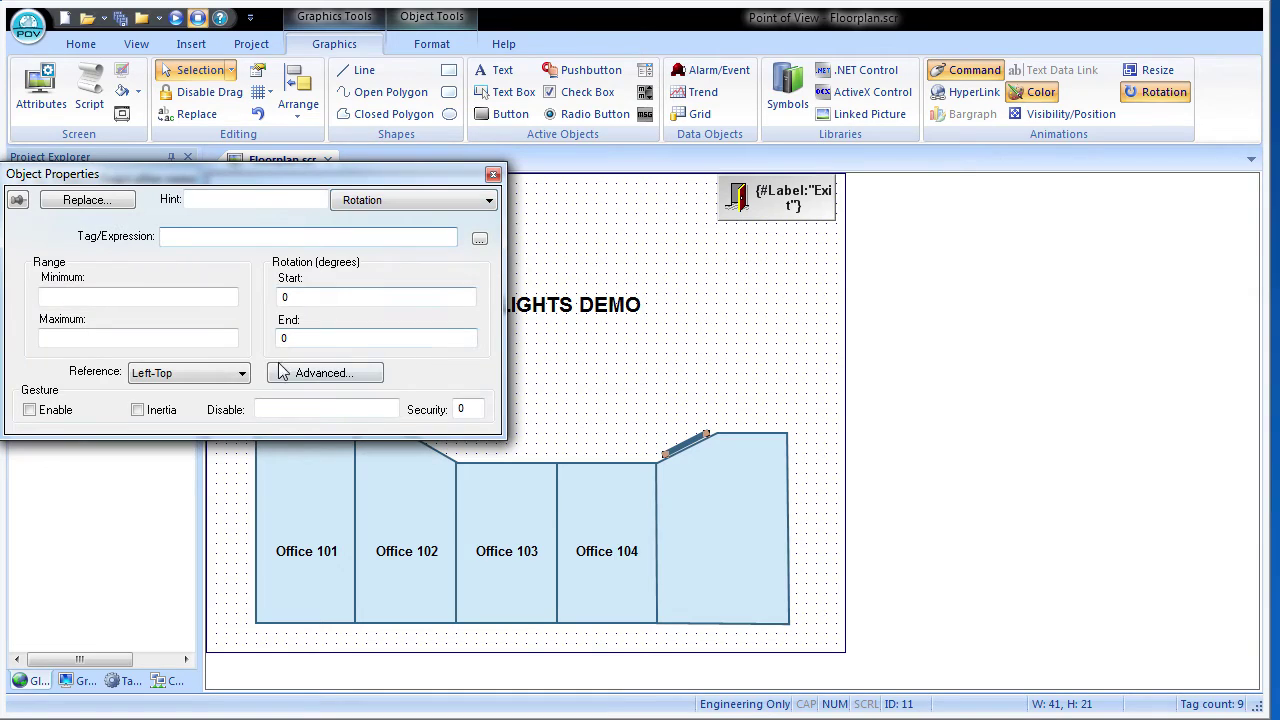
left_click(241, 373)
left_click(188, 438)
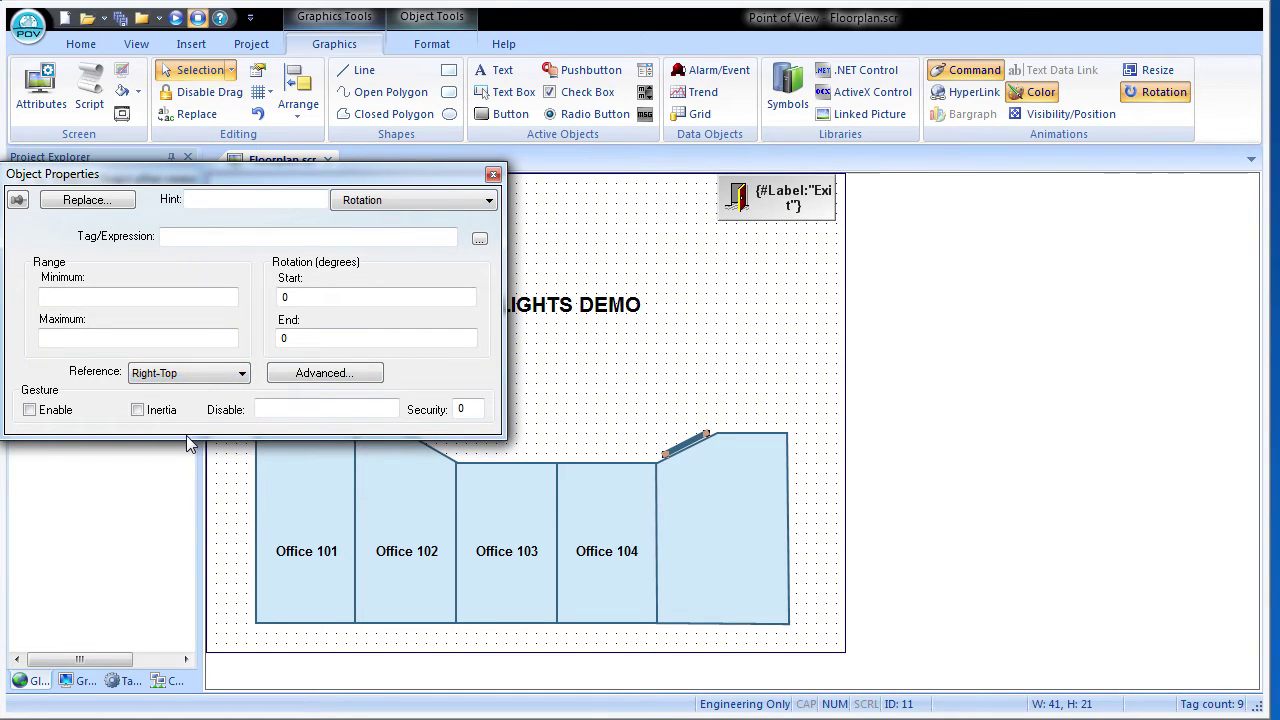
Drive the door's rotation from Door105_Lock with a range of 0 to 1 and an end angle of 40 degrees
left_click(110, 296)
type("0")
left_click(65, 339)
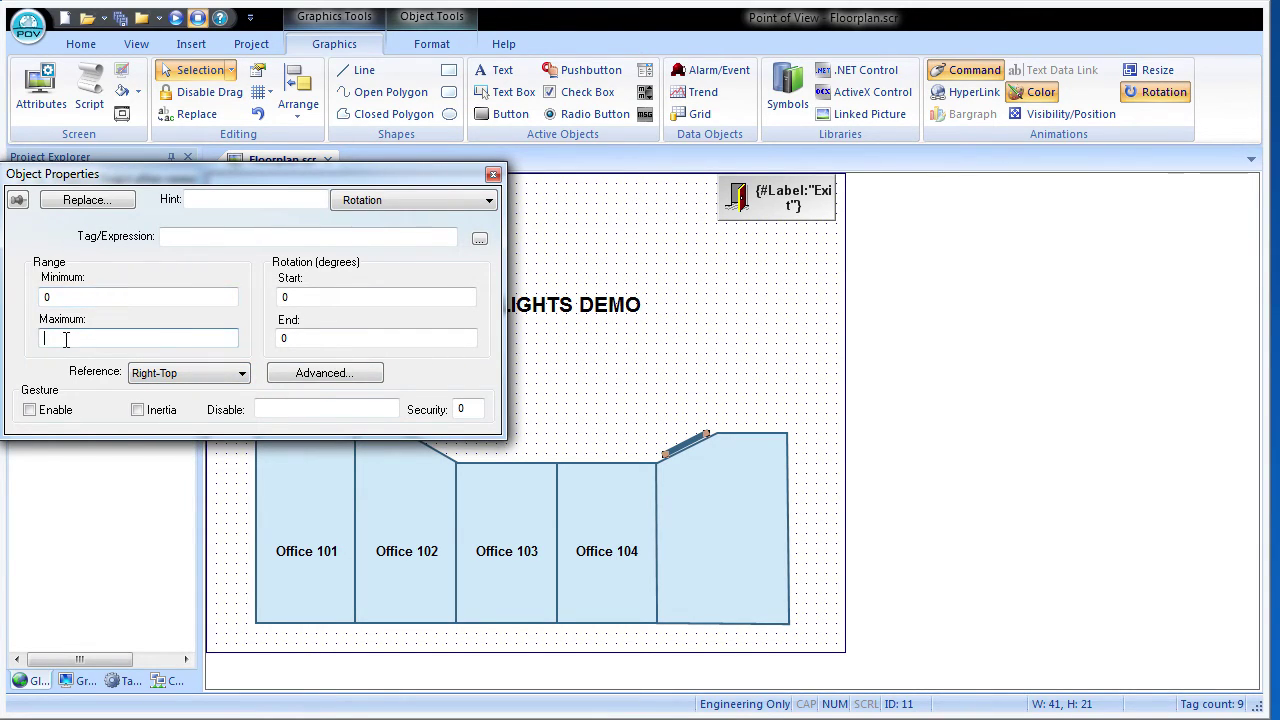
type("1")
left_click_drag(298, 338, 275, 336)
type("4")
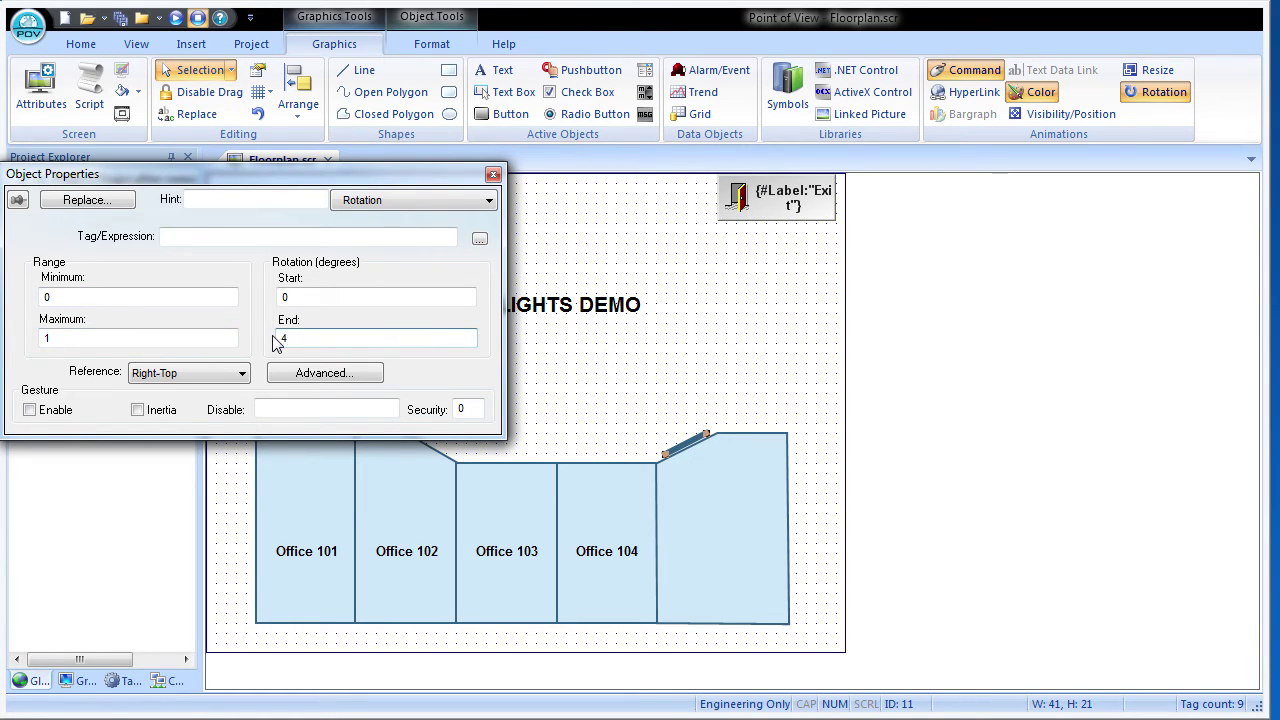
type("0")
key("Return")
left_click(479, 238)
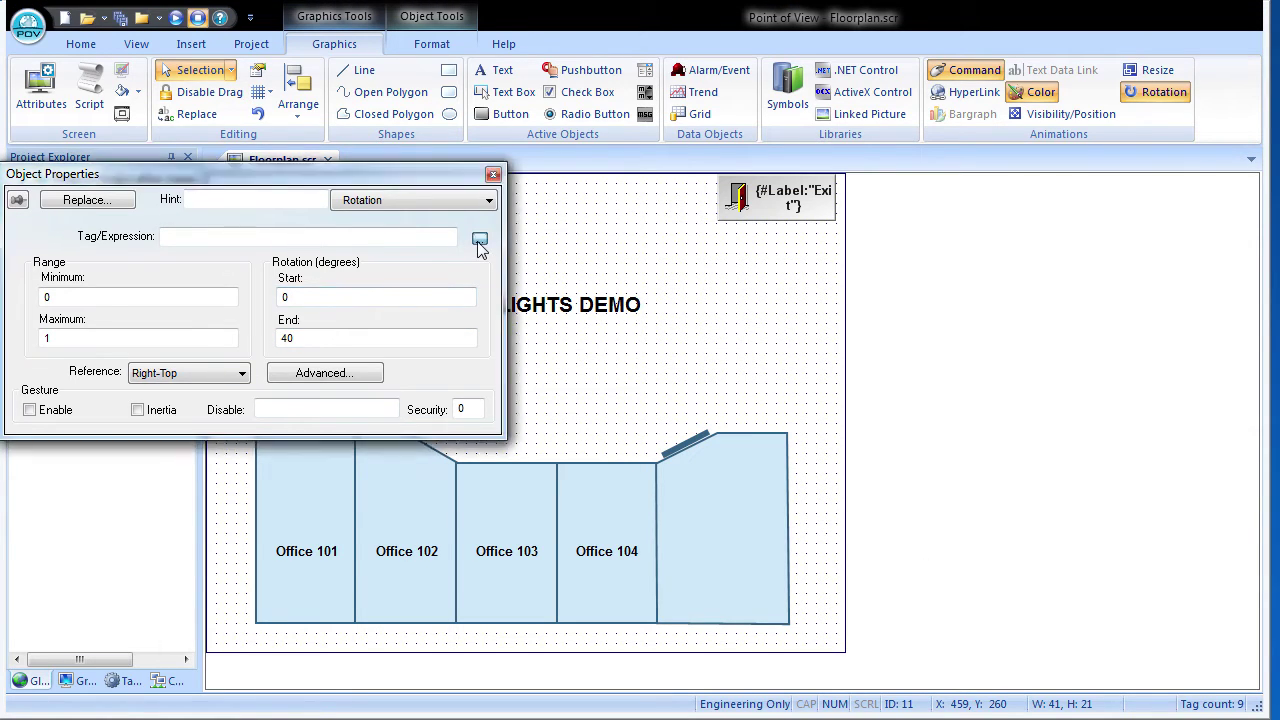
double_click(110, 188)
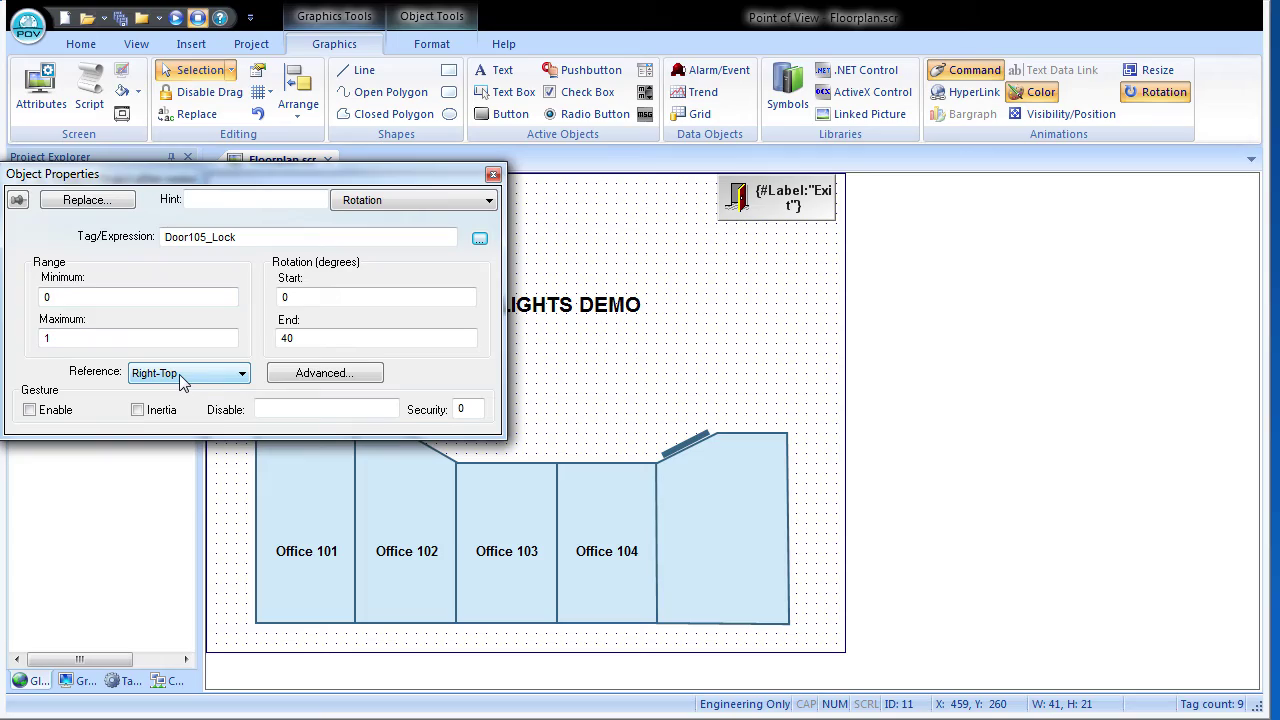
Save the floor plan screen, run the project and test the door by toggling it several times
right_click(270, 160)
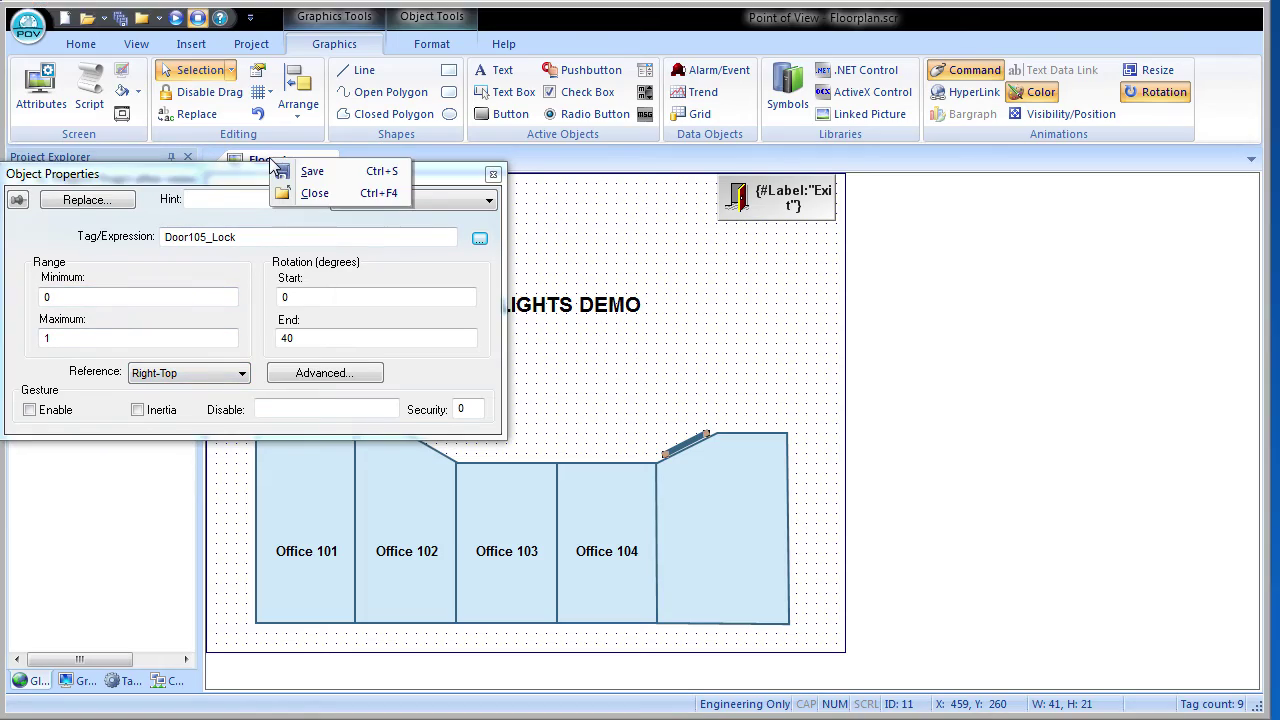
left_click(306, 177)
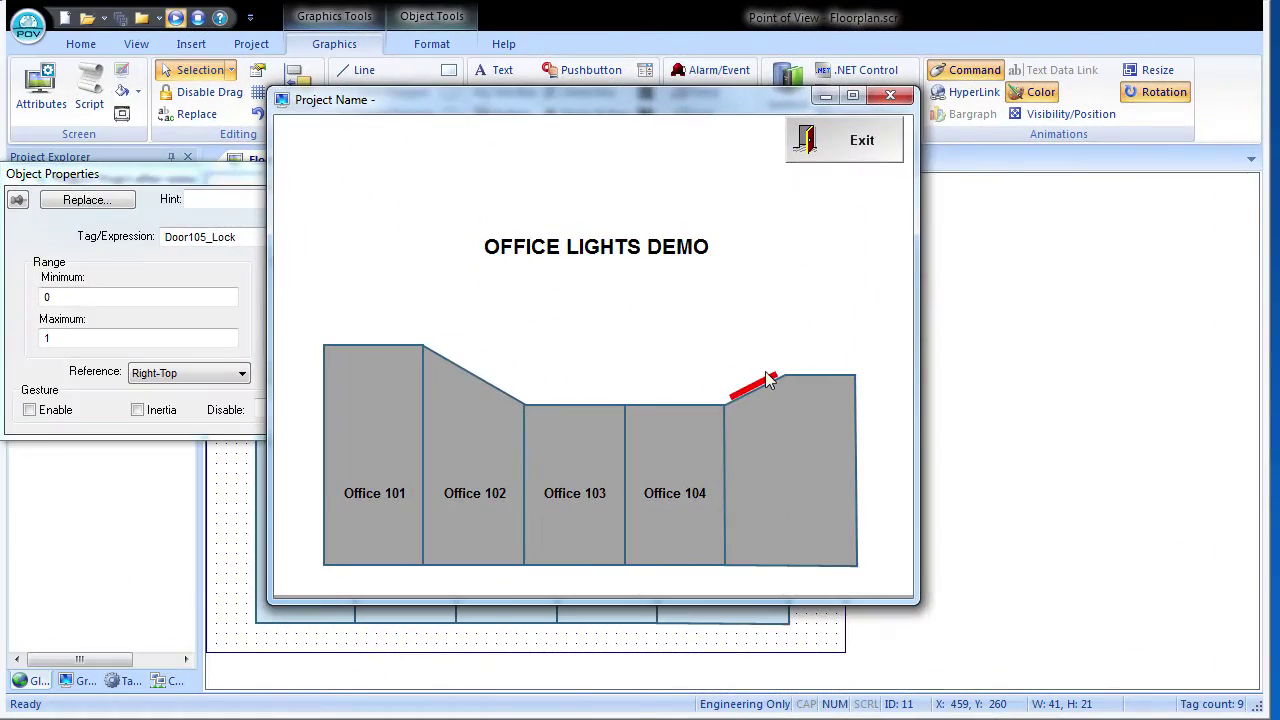
left_click(766, 375)
left_click(756, 382)
left_click(757, 381)
left_click(758, 380)
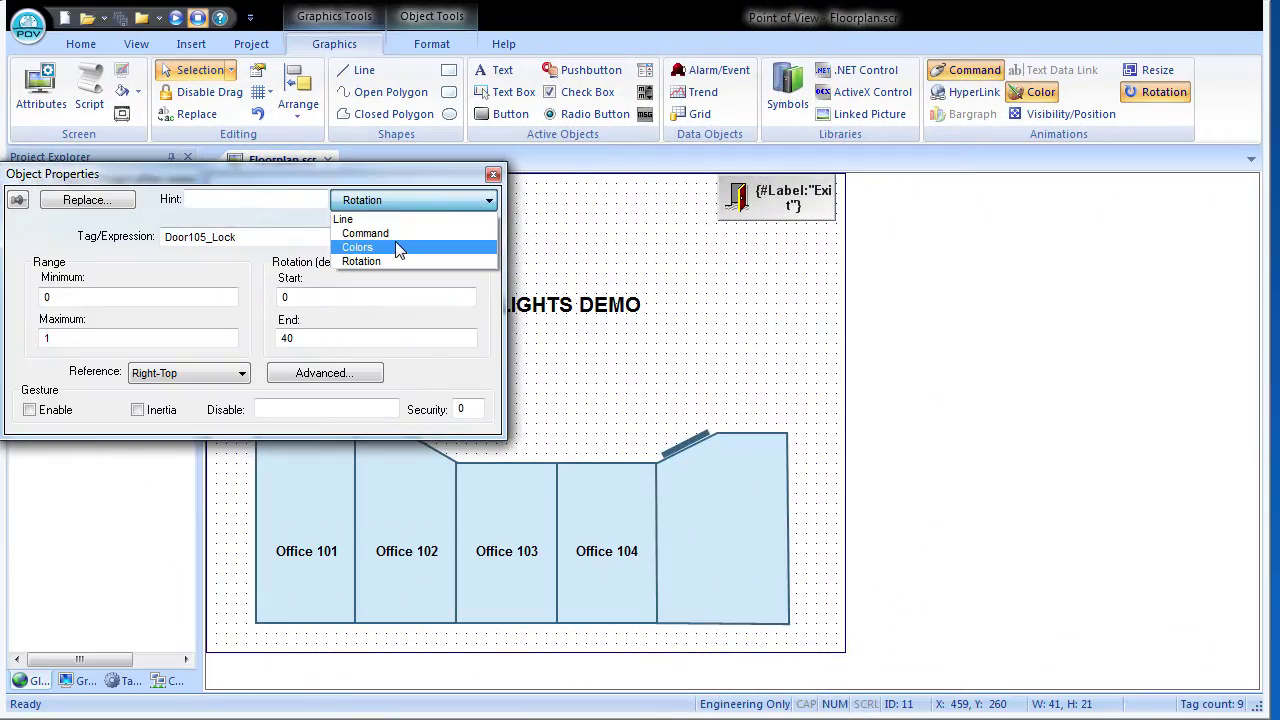
Disable the Enable Focus option in the door line's Command configuration
left_click(397, 234)
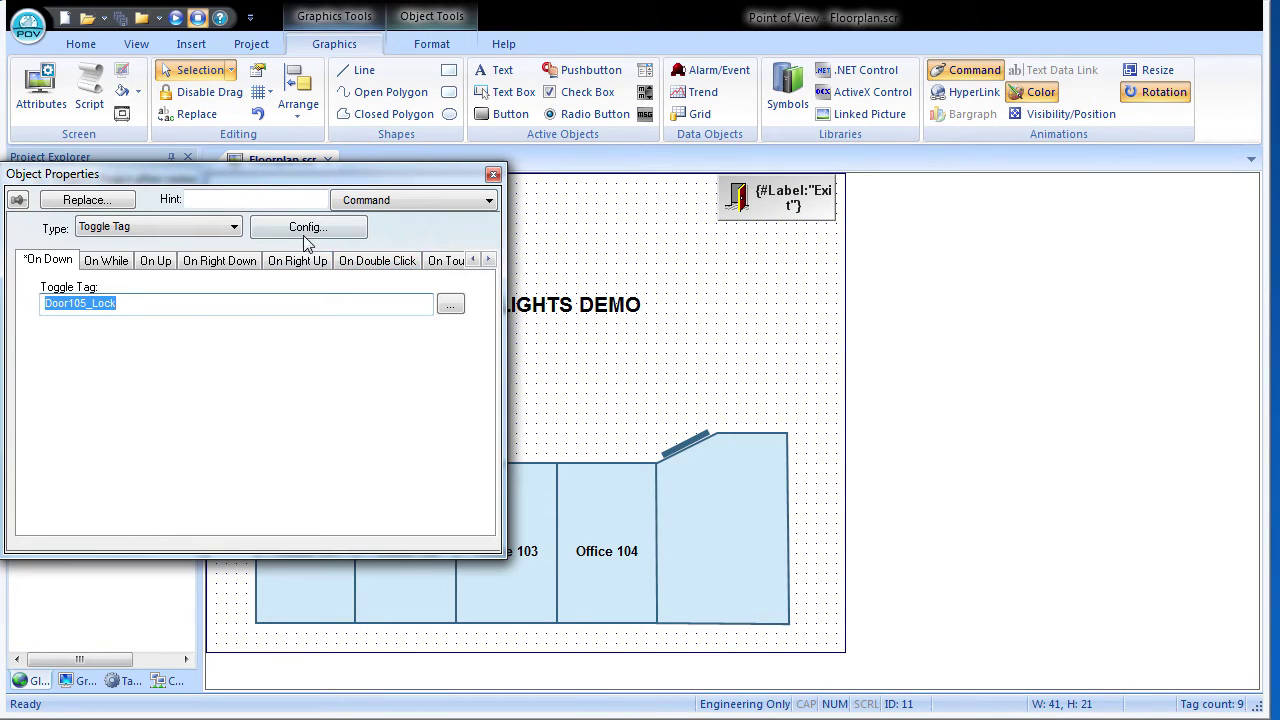
left_click(308, 227)
left_click(239, 480)
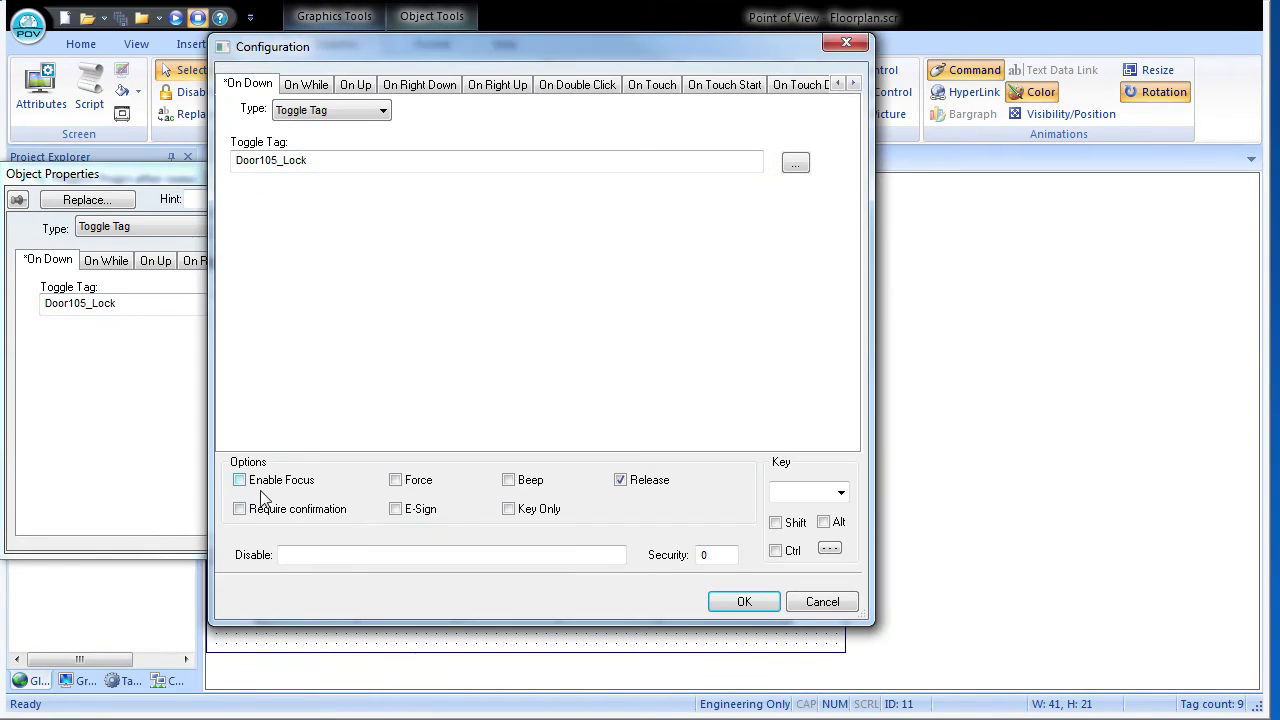
left_click(748, 602)
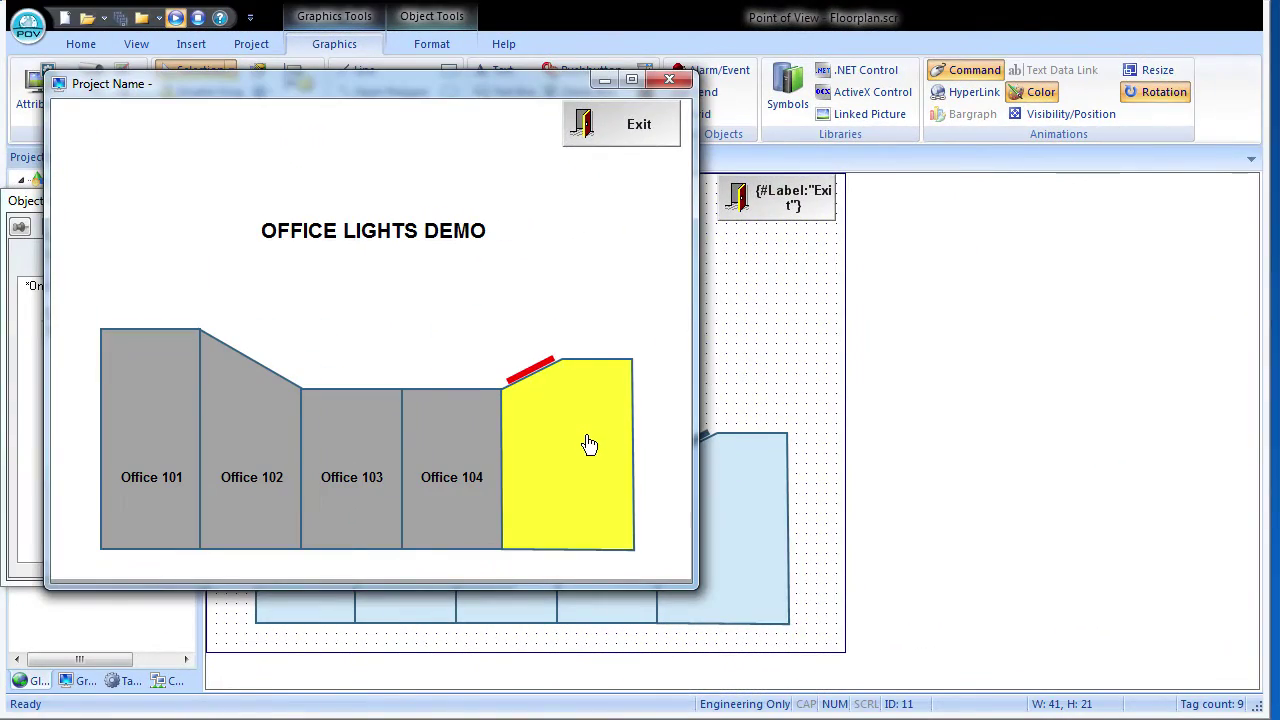
Test the new room's light toggle and the door toggle in the running project, and exit the application
left_click(589, 440)
left_click(550, 370)
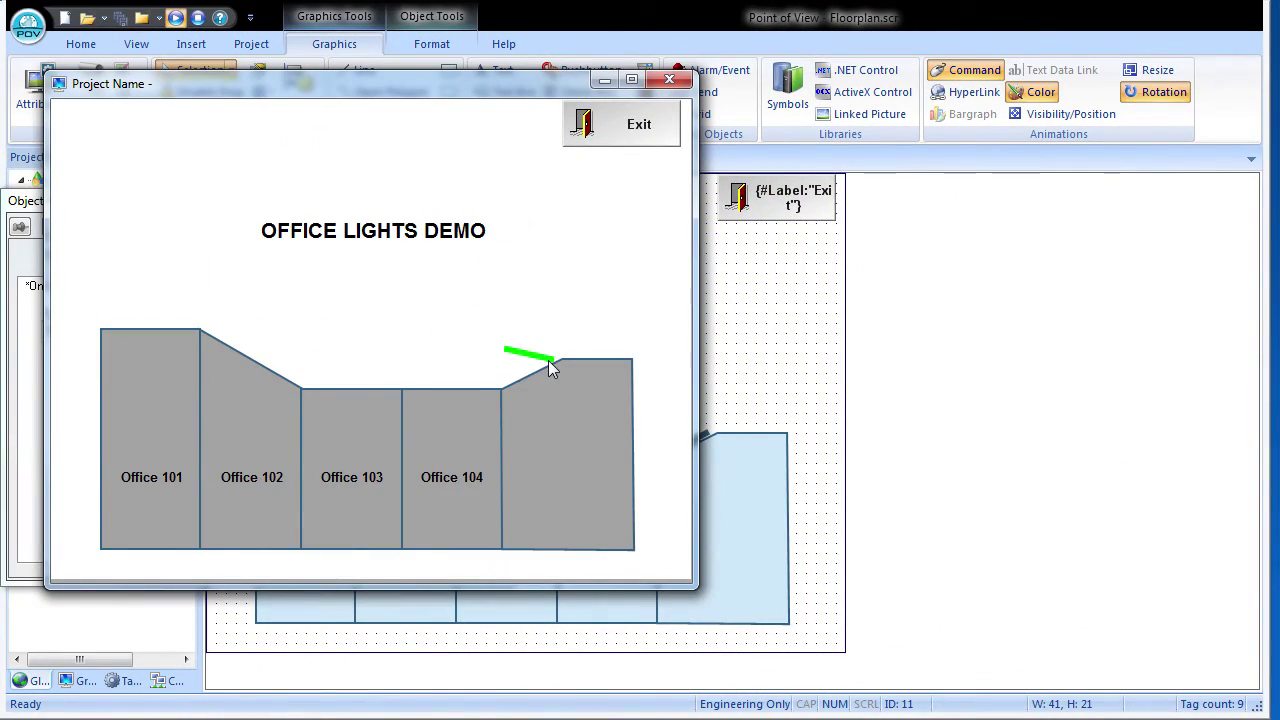
left_click(552, 367)
left_click(636, 138)
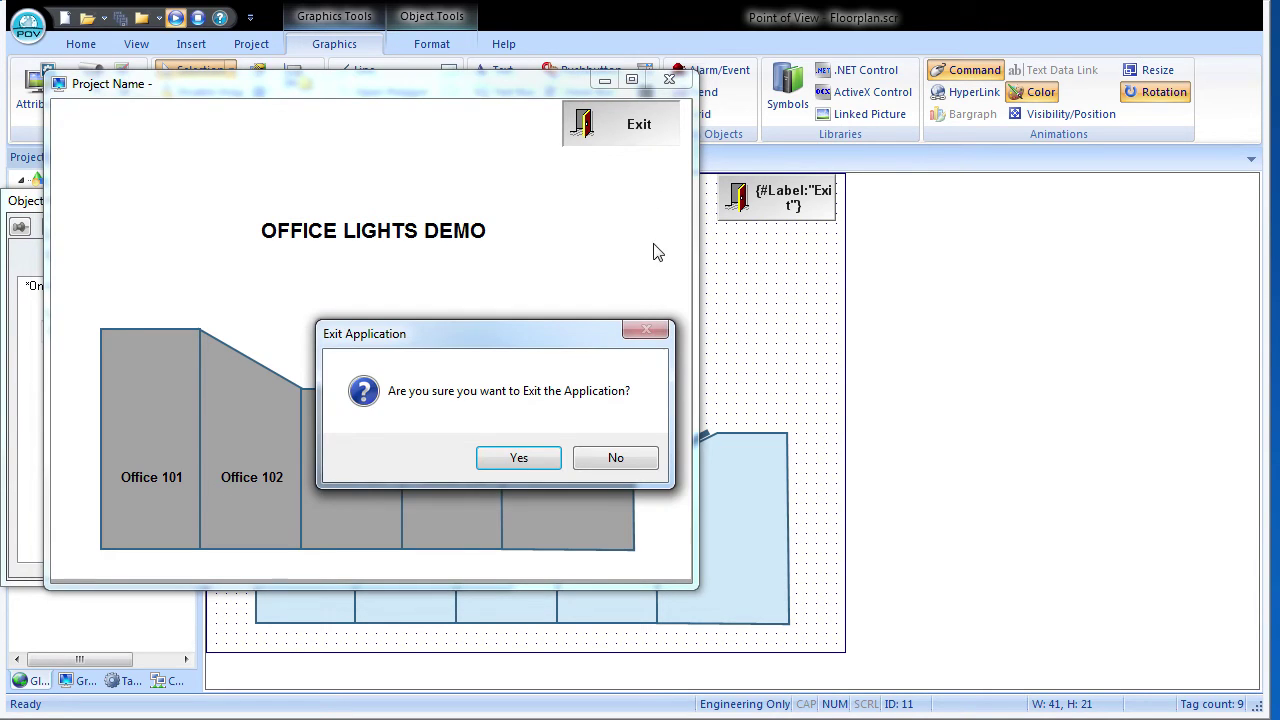
left_click(553, 460)
Set the blink of the door line's green color for limit 1 to SLOW
left_click(477, 229)
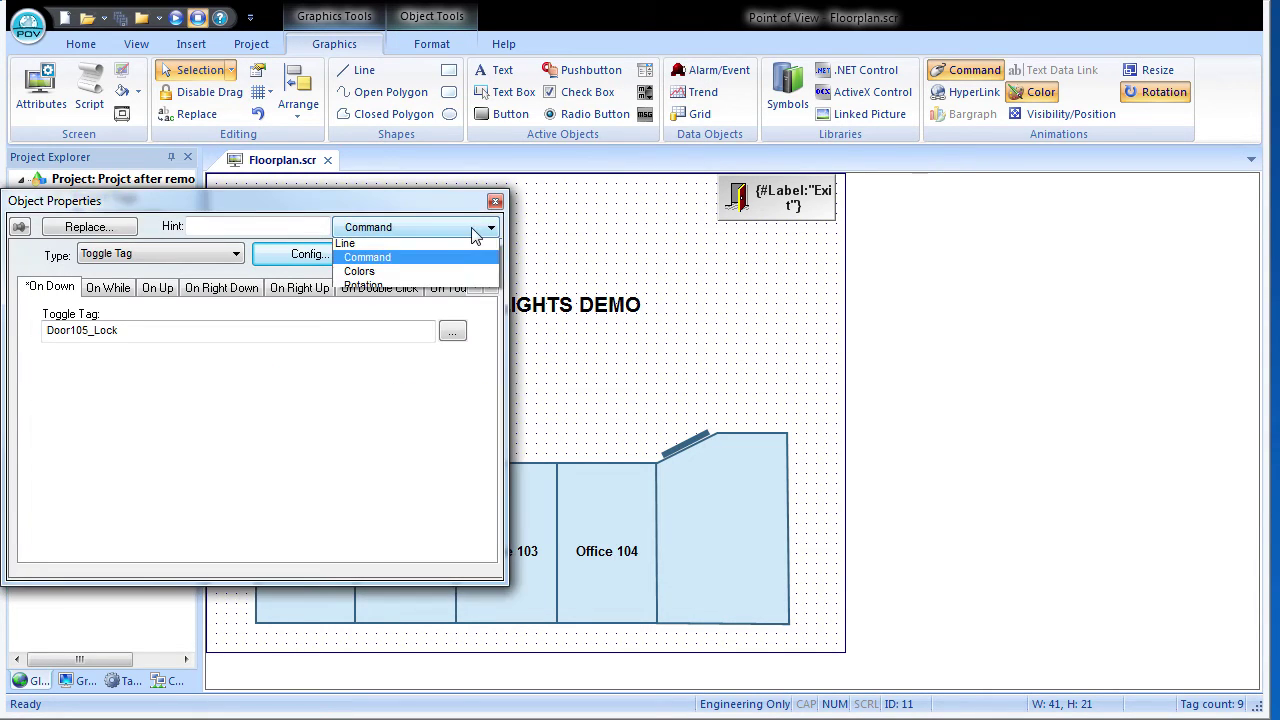
left_click(410, 272)
left_click(424, 322)
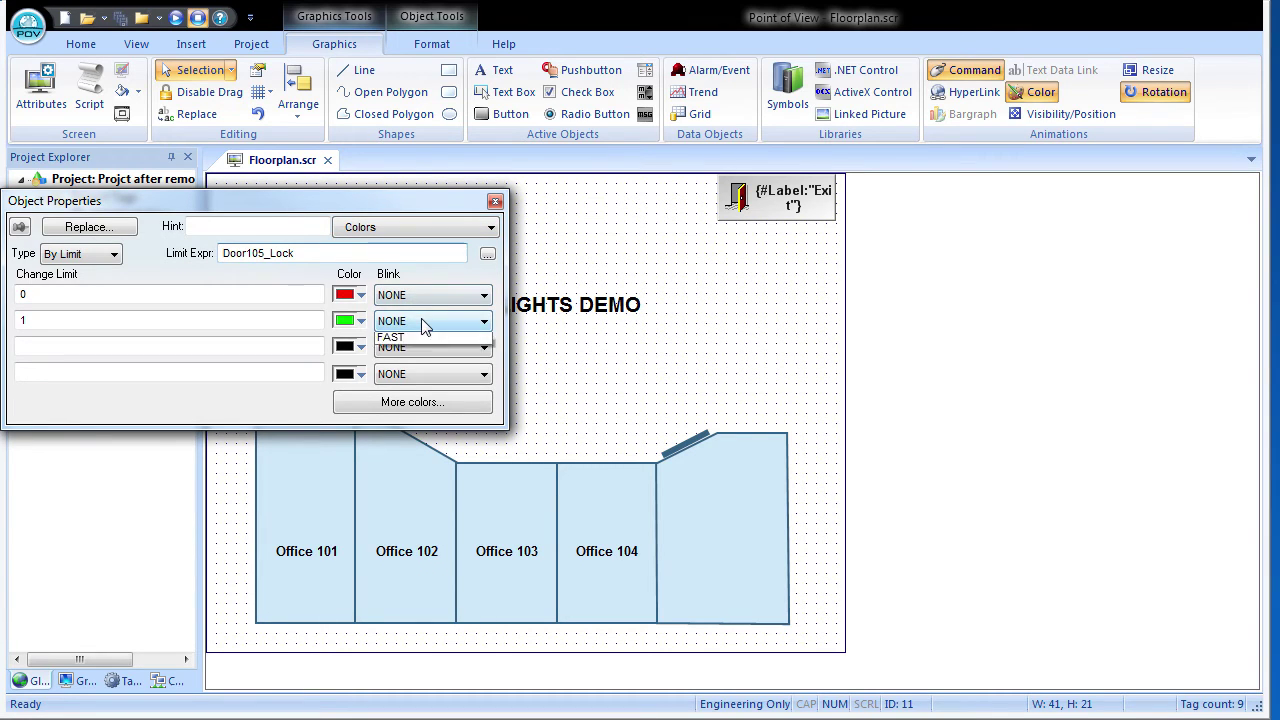
left_click(420, 347)
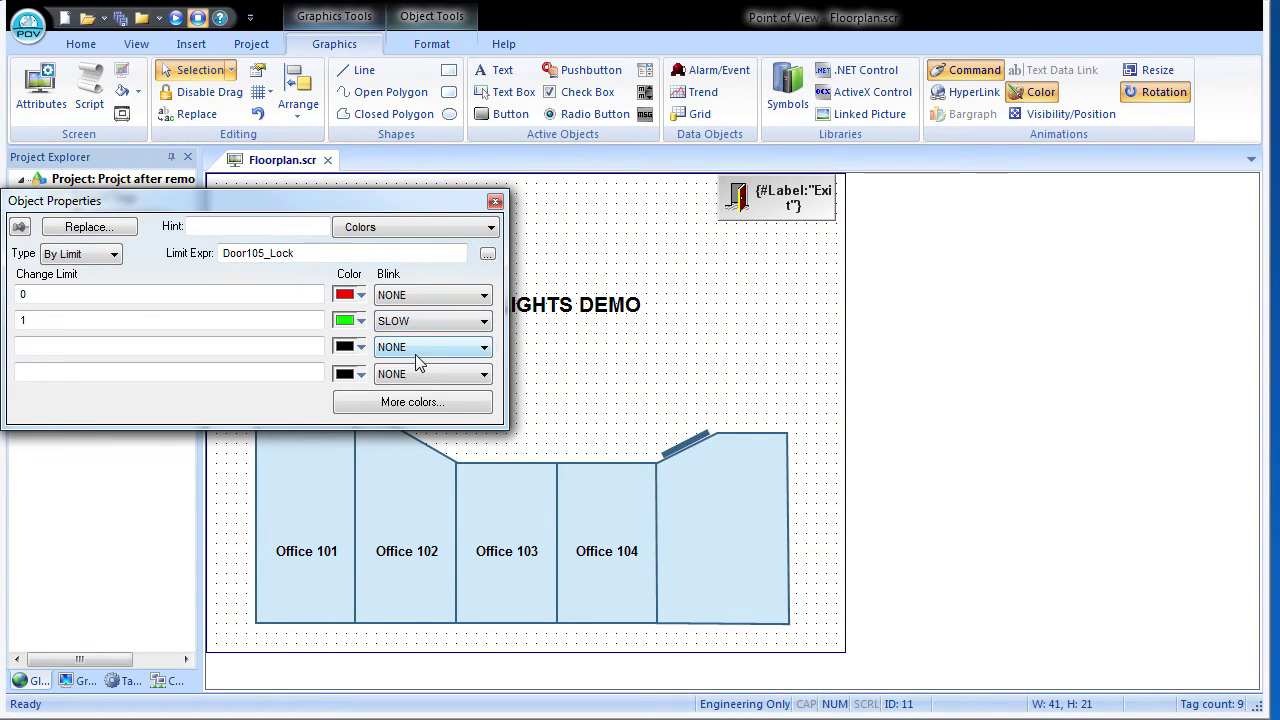
Save the screen, run the project to check the door's blinking, and close the runtime
right_click(268, 165)
key("Escape")
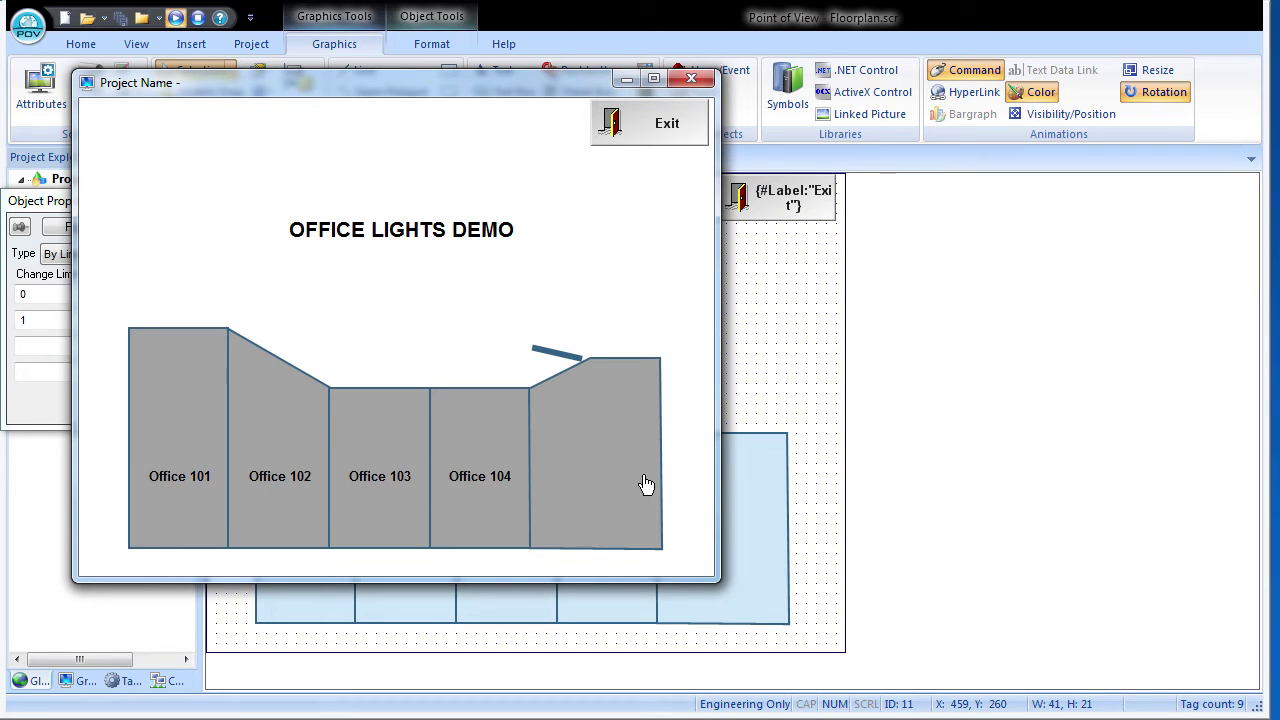
key("alt+F4")
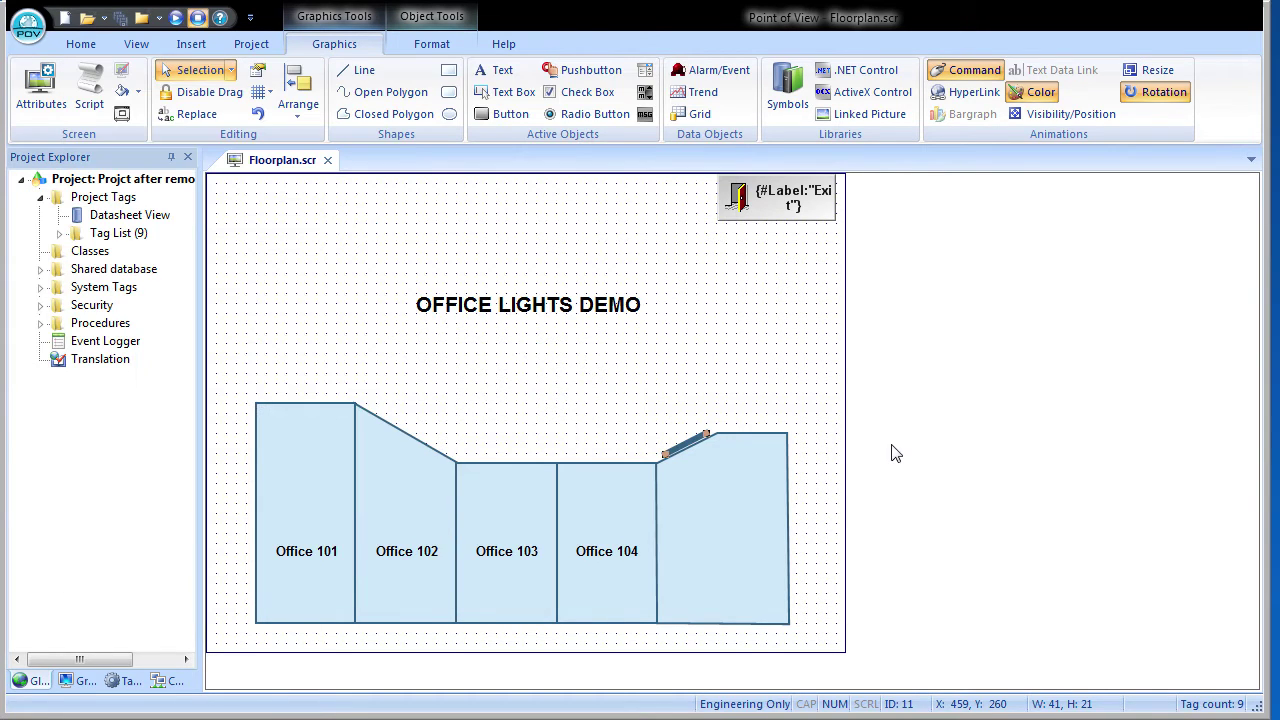